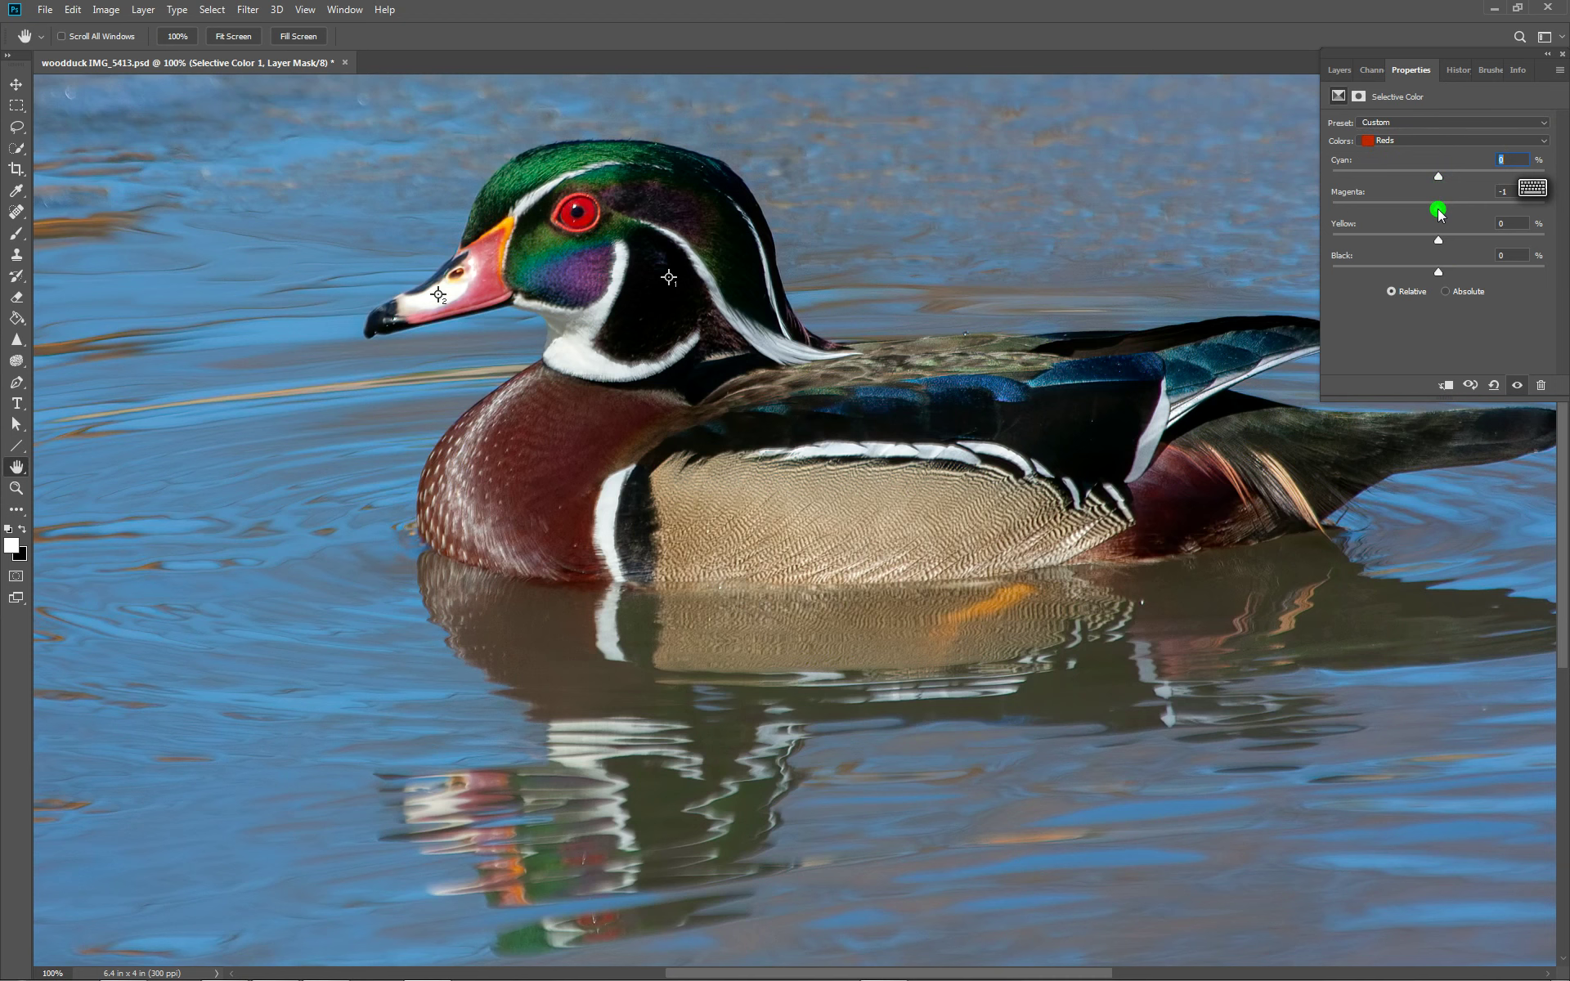
# Step: Try the Reds' Magenta at +95 and at -100 to judge the effect on the duck's eye and bill
pyautogui.moveTo(1443, 214); pyautogui.dragTo(1538, 208)
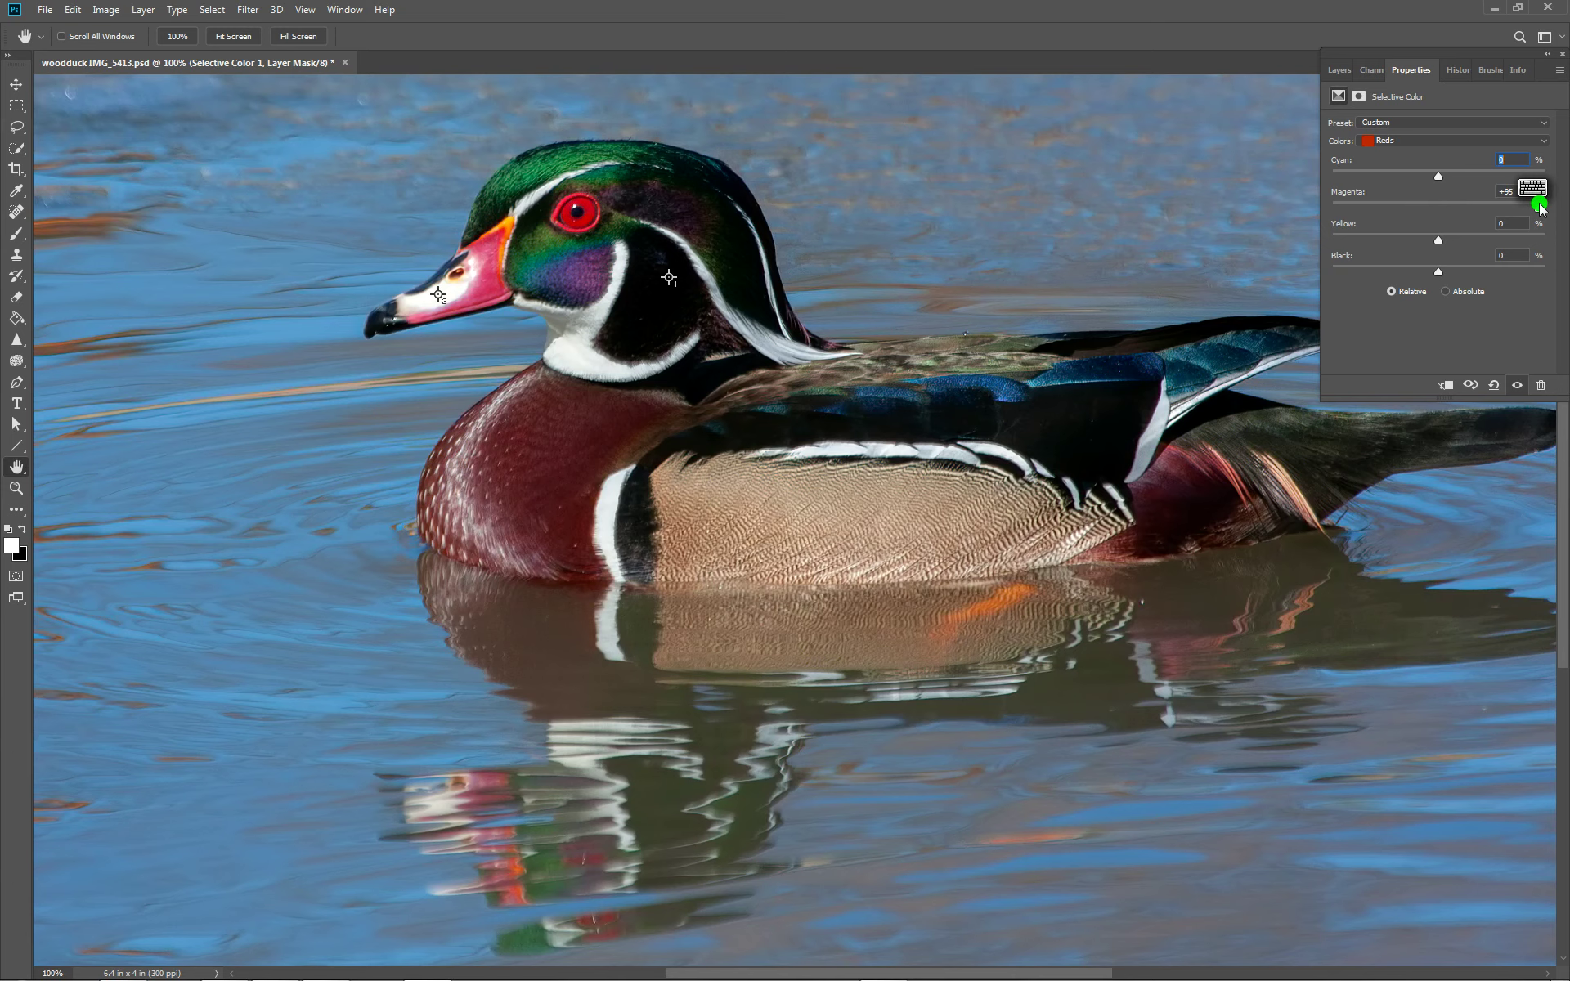
pyautogui.keyDown('ctrl'); pyautogui.click(572, 220); pyautogui.keyUp('ctrl')
pyautogui.keyDown('ctrl'); pyautogui.click(606, 228); pyautogui.keyUp('ctrl')
pyautogui.moveTo(606, 228); pyautogui.dragTo(700, 352)
pyautogui.moveTo(1539, 208); pyautogui.dragTo(1302, 254)
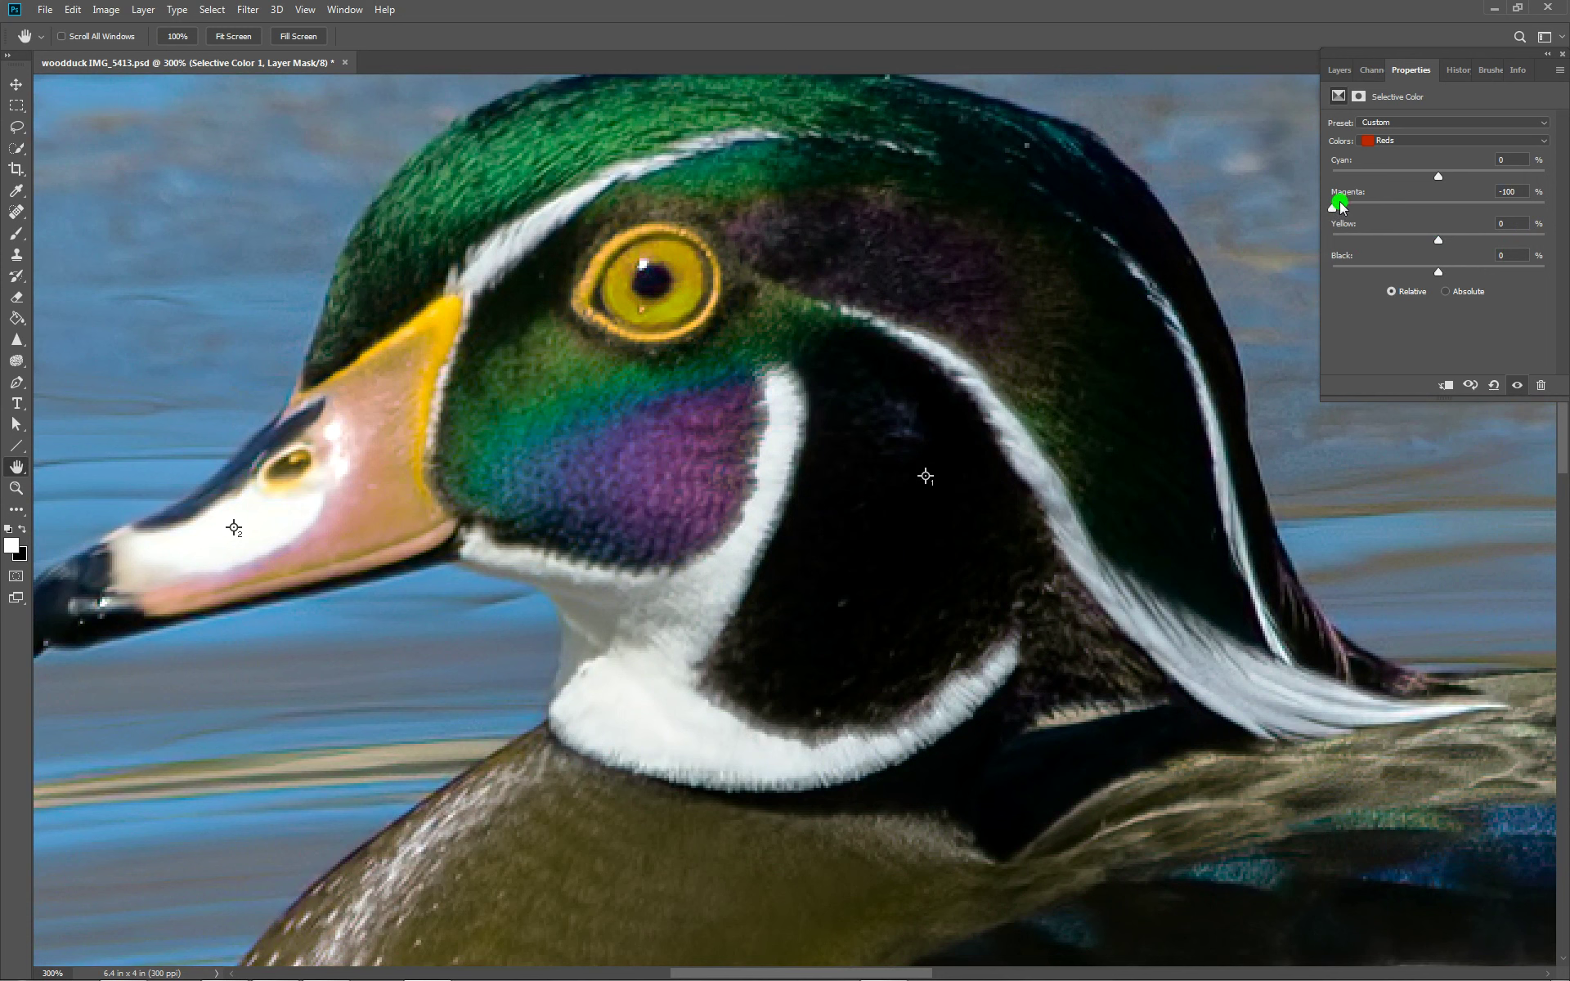
# Step: For the Reds, set Magenta to 0, Cyan to +22 and Black to +15
pyautogui.moveTo(1341, 206); pyautogui.dragTo(1415, 217)
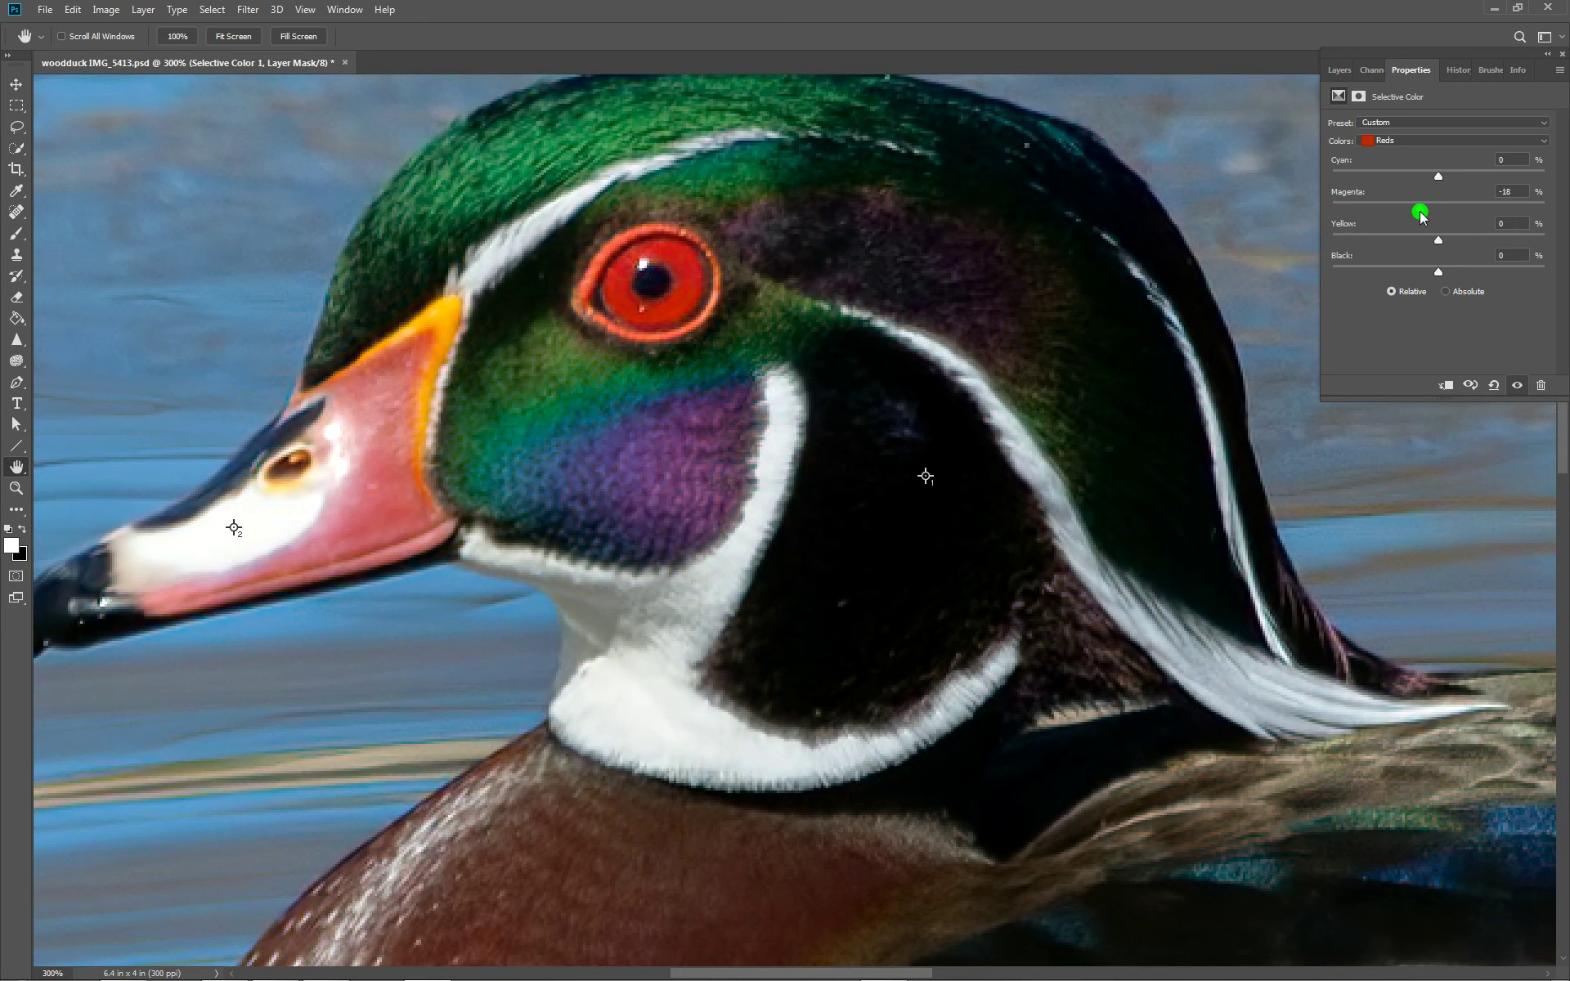
pyautogui.moveTo(1423, 214)
pyautogui.mouseDown()
pyautogui.moveTo(1542, 214)
pyautogui.moveTo(1435, 211)
pyautogui.mouseUp()
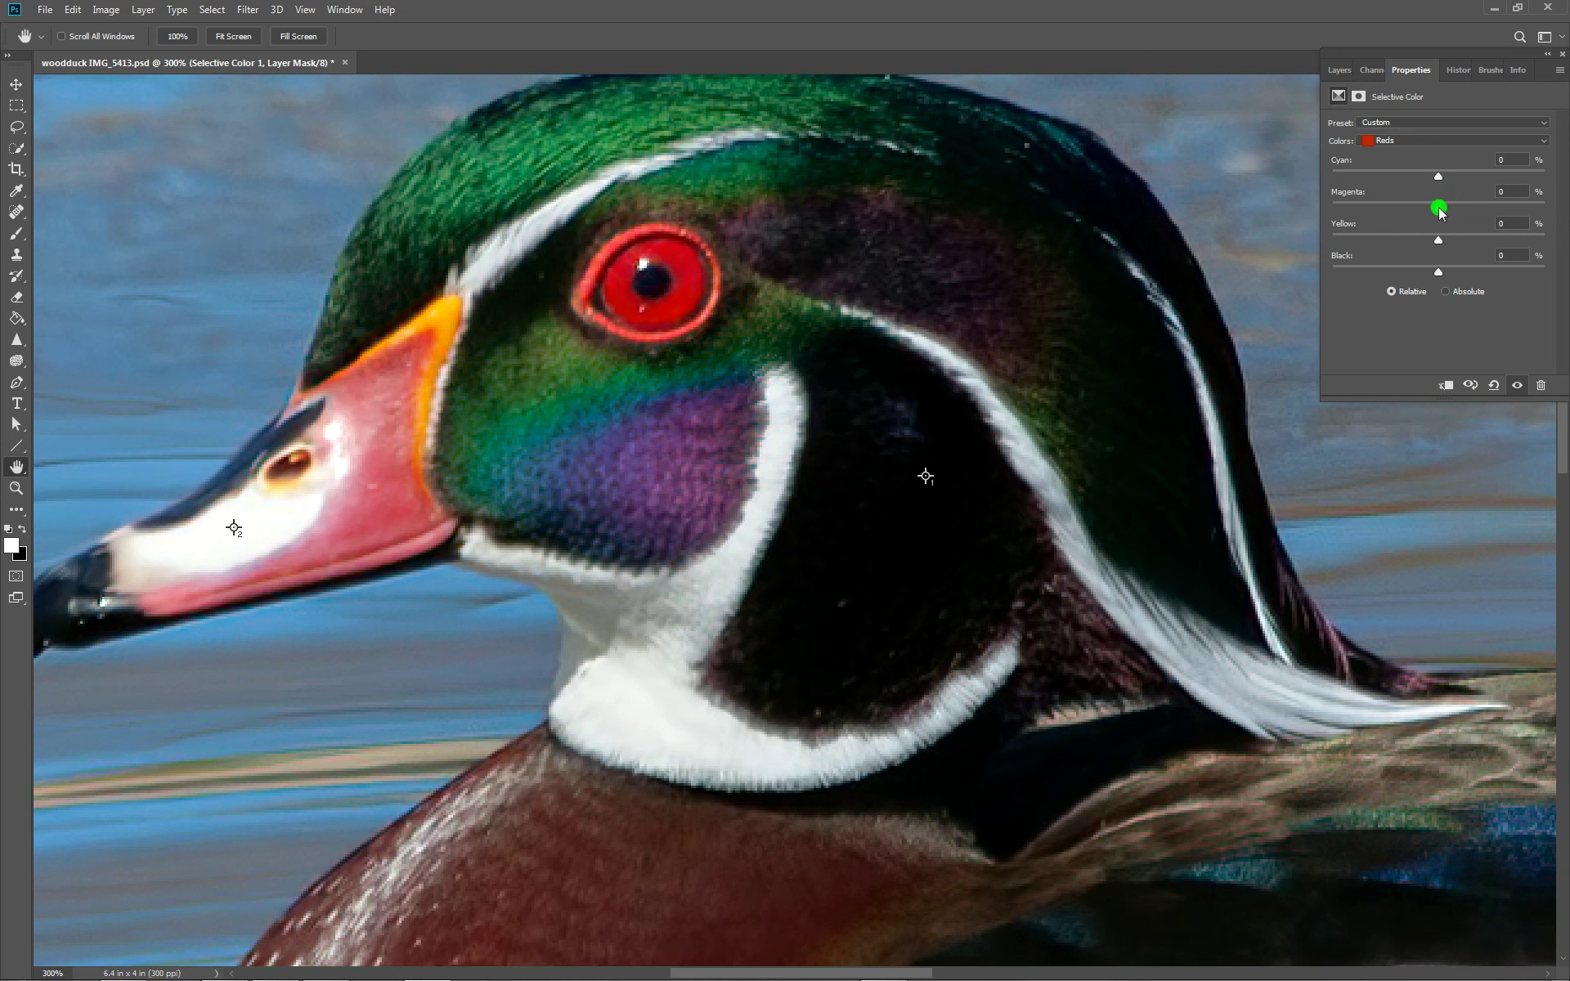
pyautogui.moveTo(1437, 242)
pyautogui.mouseDown()
pyautogui.moveTo(1566, 224)
pyautogui.moveTo(1488, 243)
pyautogui.moveTo(1530, 247)
pyautogui.moveTo(1364, 235)
pyautogui.moveTo(1387, 233)
pyautogui.moveTo(1356, 248)
pyautogui.moveTo(1437, 254)
pyautogui.mouseUp()
pyautogui.click(1439, 175)
pyautogui.moveTo(1440, 178)
pyautogui.mouseDown()
pyautogui.moveTo(1362, 189)
pyautogui.moveTo(1525, 189)
pyautogui.moveTo(1364, 172)
pyautogui.moveTo(1491, 185)
pyautogui.moveTo(1464, 183)
pyautogui.moveTo(1385, 242)
pyautogui.moveTo(1442, 250)
pyautogui.mouseUp()
pyautogui.click(1437, 274)
pyautogui.moveTo(1438, 277)
pyautogui.mouseDown()
pyautogui.moveTo(1394, 276)
pyautogui.moveTo(1476, 279)
pyautogui.moveTo(1408, 278)
pyautogui.moveTo(1474, 282)
pyautogui.moveTo(1460, 282)
pyautogui.mouseUp()
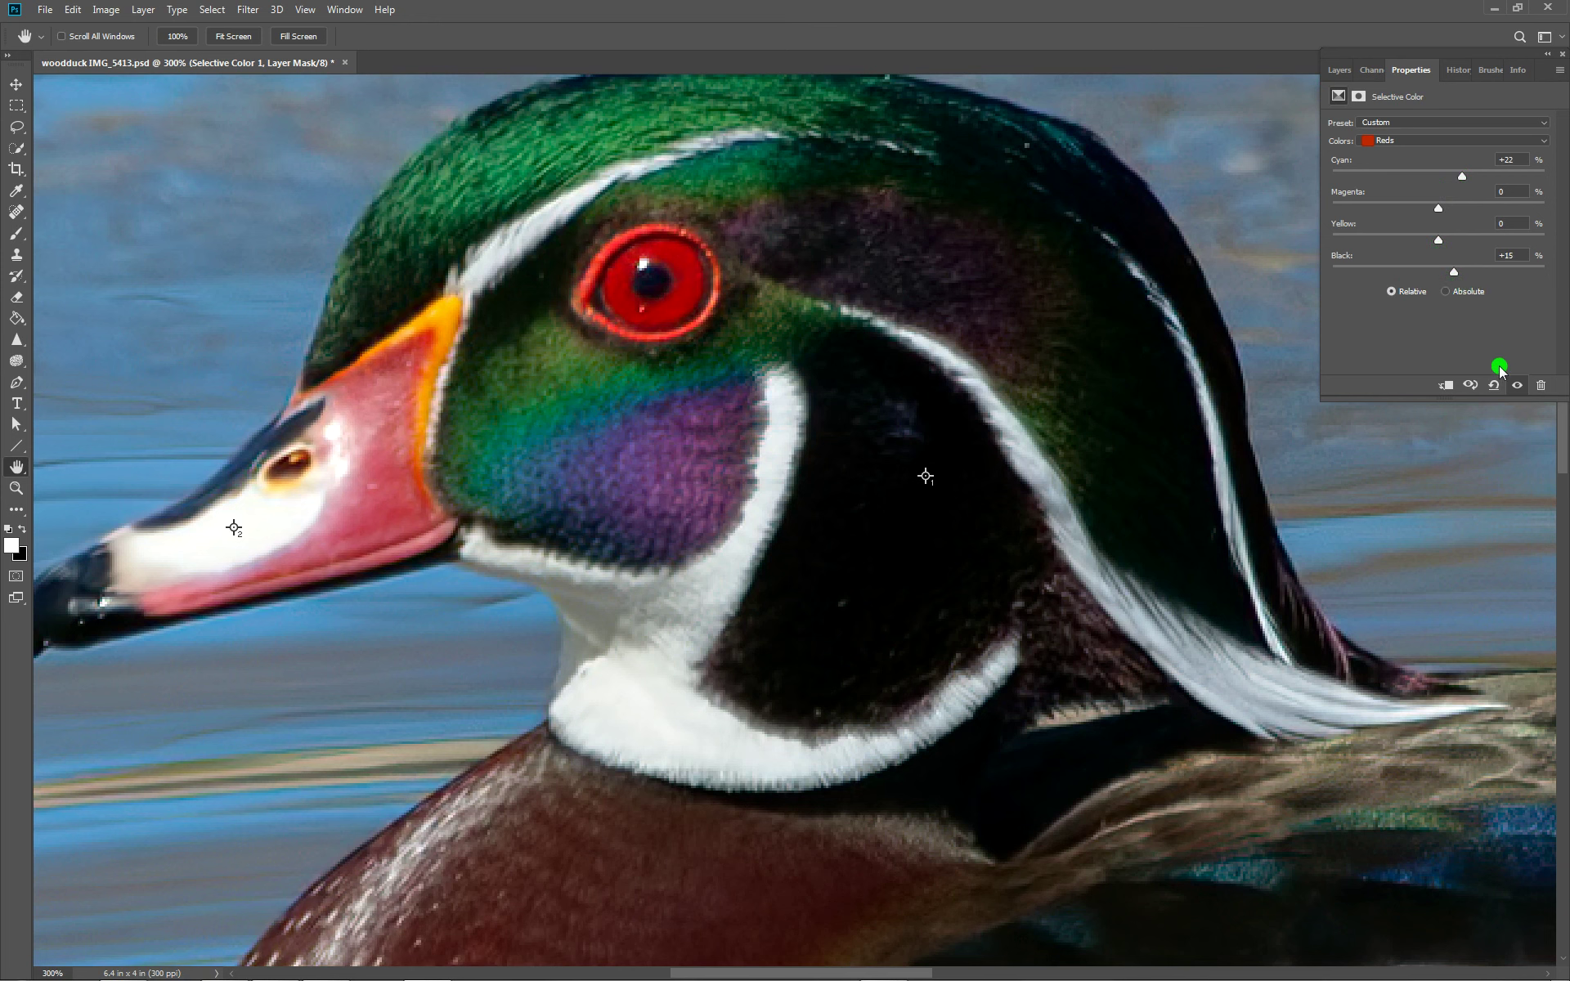
# Step: Compare the duck with and without the Selective Color adjustment, from the head to the whole bird
pyautogui.click(1515, 386)
pyautogui.click(1515, 385)
pyautogui.click(1515, 385)
pyautogui.click(1515, 385)
pyautogui.keyDown('alt'); pyautogui.click(732, 448); pyautogui.keyUp('alt')
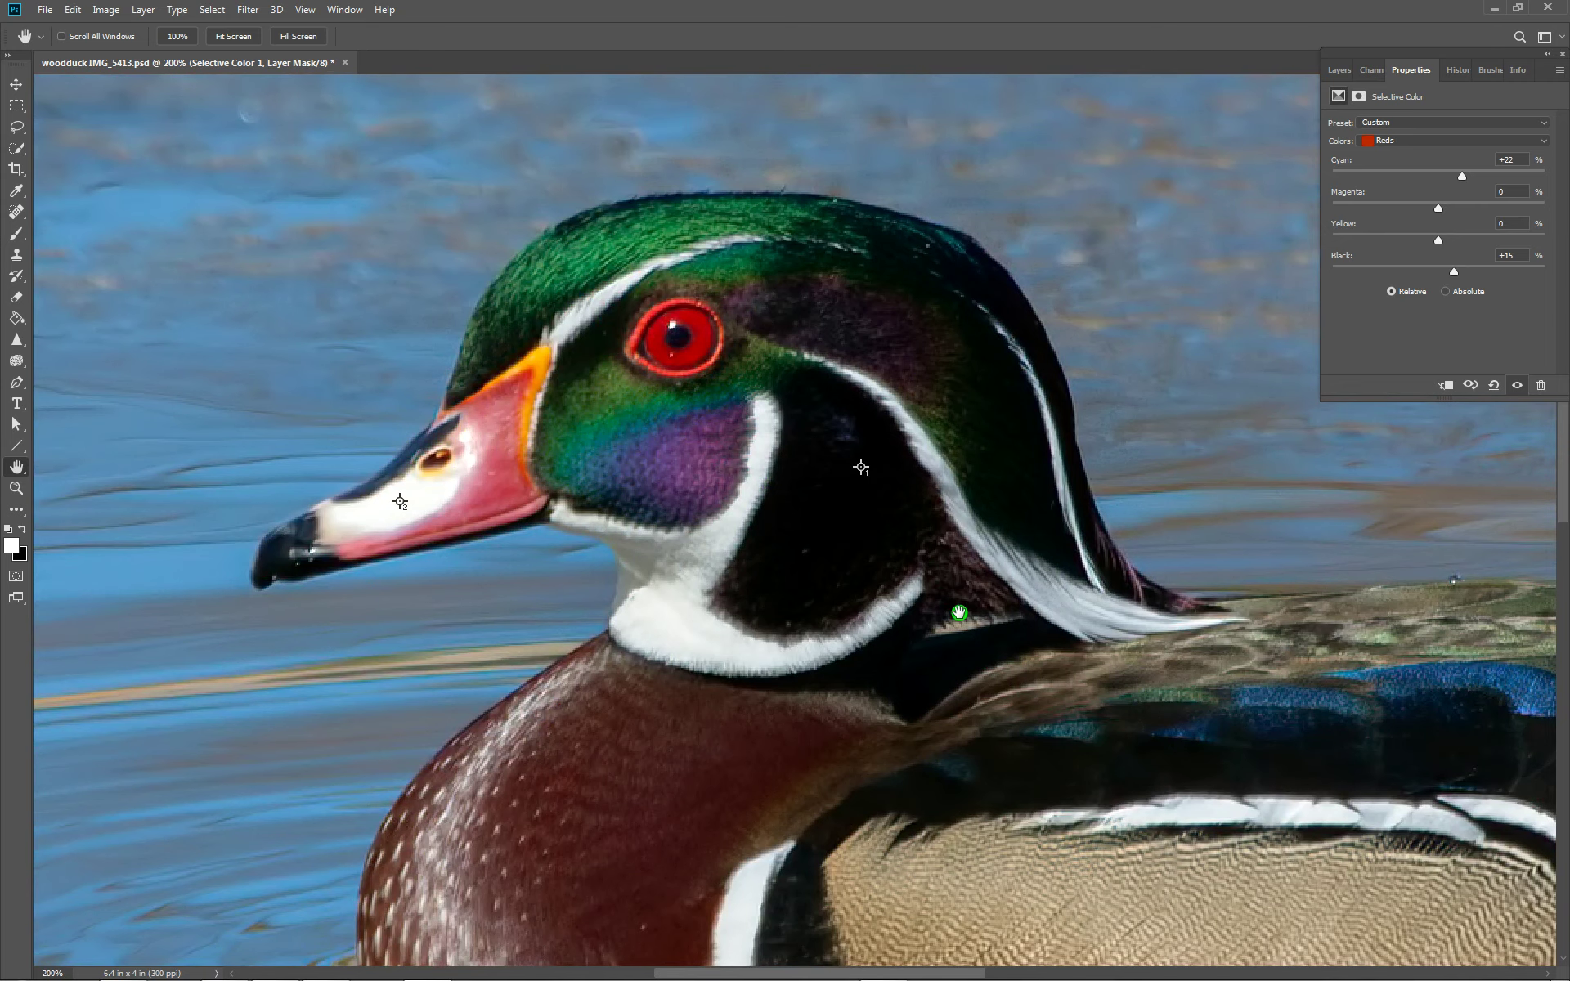
pyautogui.moveTo(959, 610); pyautogui.dragTo(930, 527)
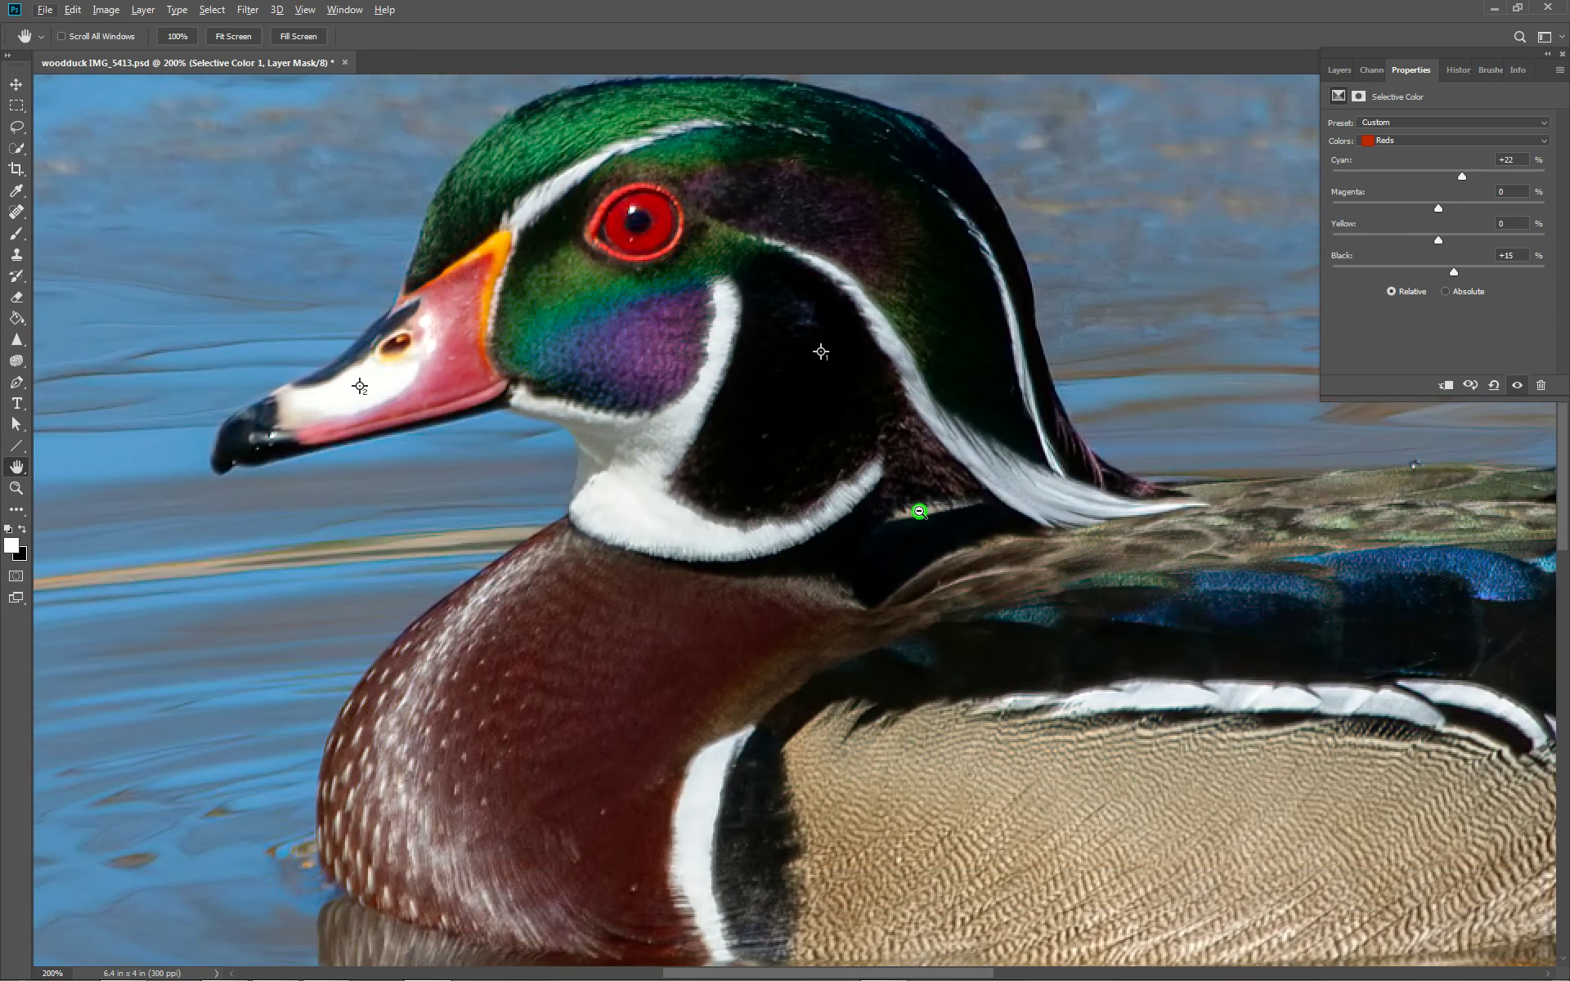
pyautogui.keyDown('alt'); pyautogui.click(930, 521); pyautogui.keyUp('alt')
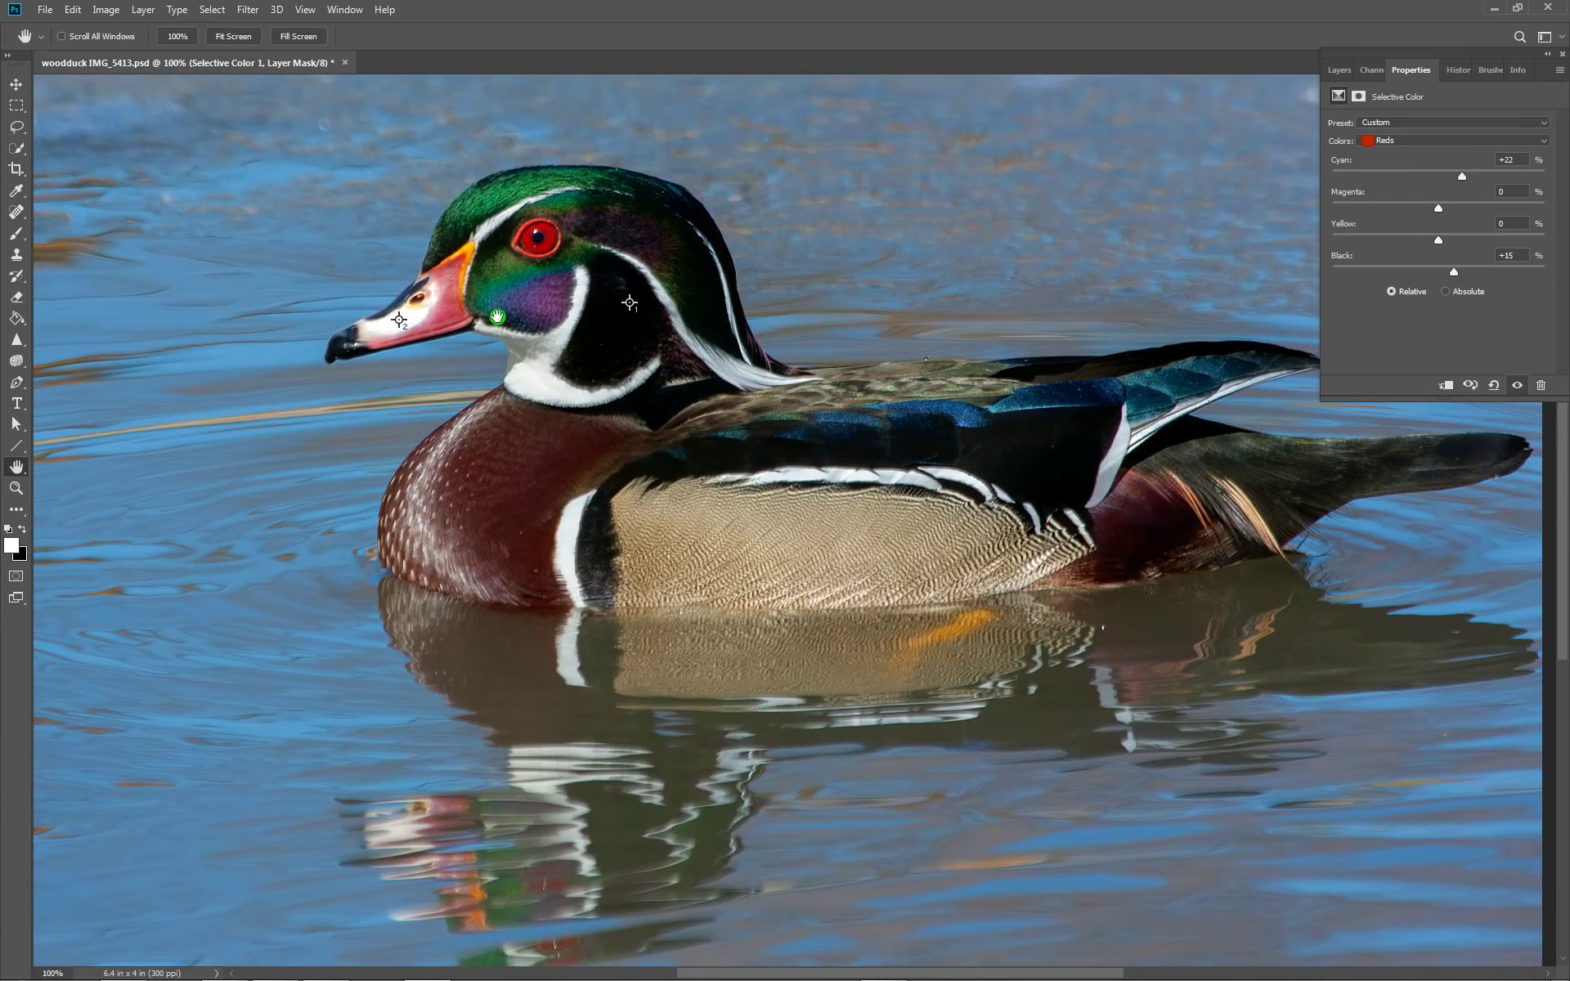
# Step: Set Magenta to +10 for the Magentas and dismiss the Windows color scheme message
pyautogui.click(1423, 141)
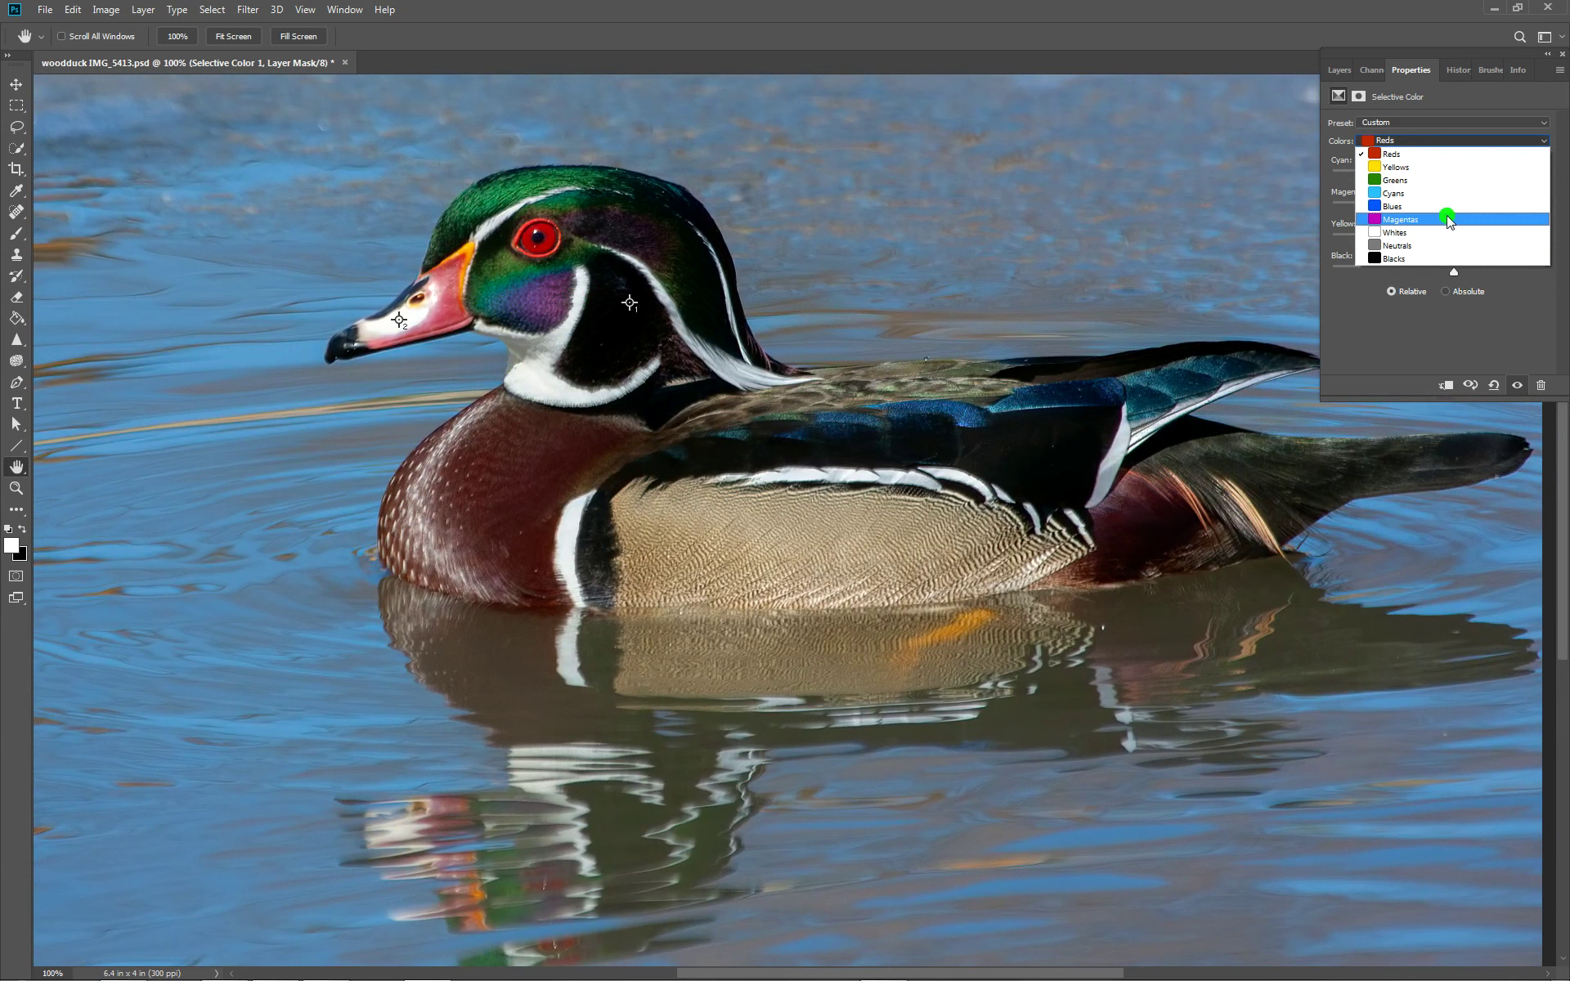
pyautogui.click(1409, 220)
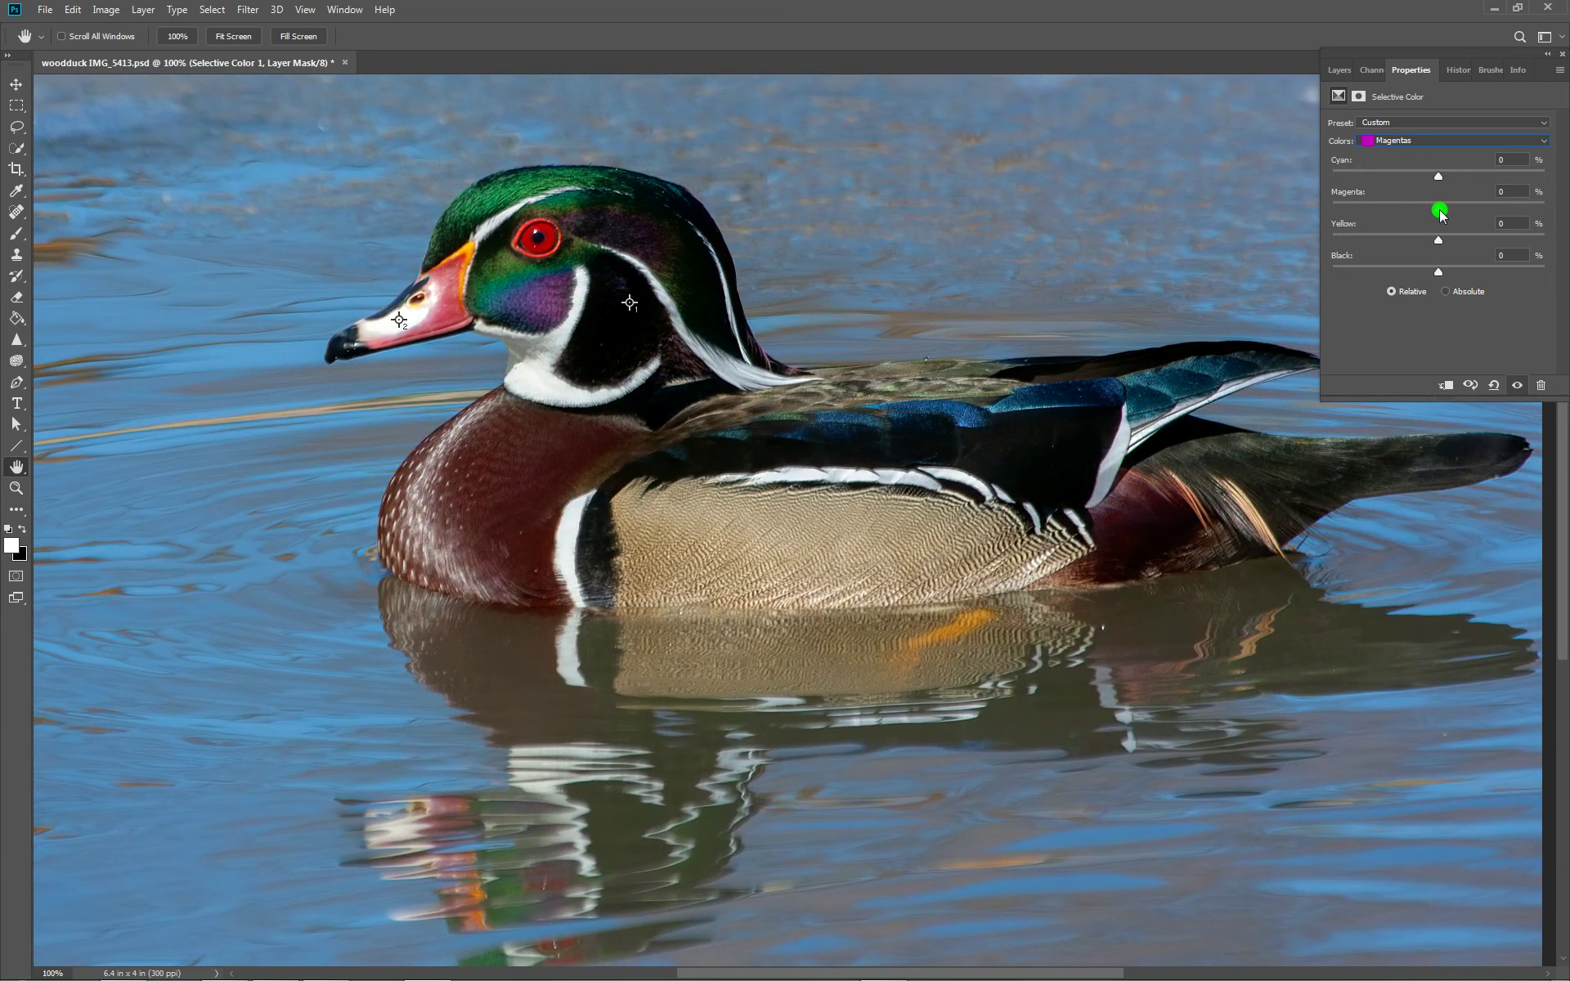
pyautogui.moveTo(1446, 215)
pyautogui.mouseDown()
pyautogui.moveTo(1526, 210)
pyautogui.moveTo(1273, 238)
pyautogui.moveTo(1429, 239)
pyautogui.mouseUp()
pyautogui.moveTo(1437, 210)
pyautogui.mouseDown()
pyautogui.moveTo(1501, 210)
pyautogui.moveTo(1450, 210)
pyautogui.mouseUp()
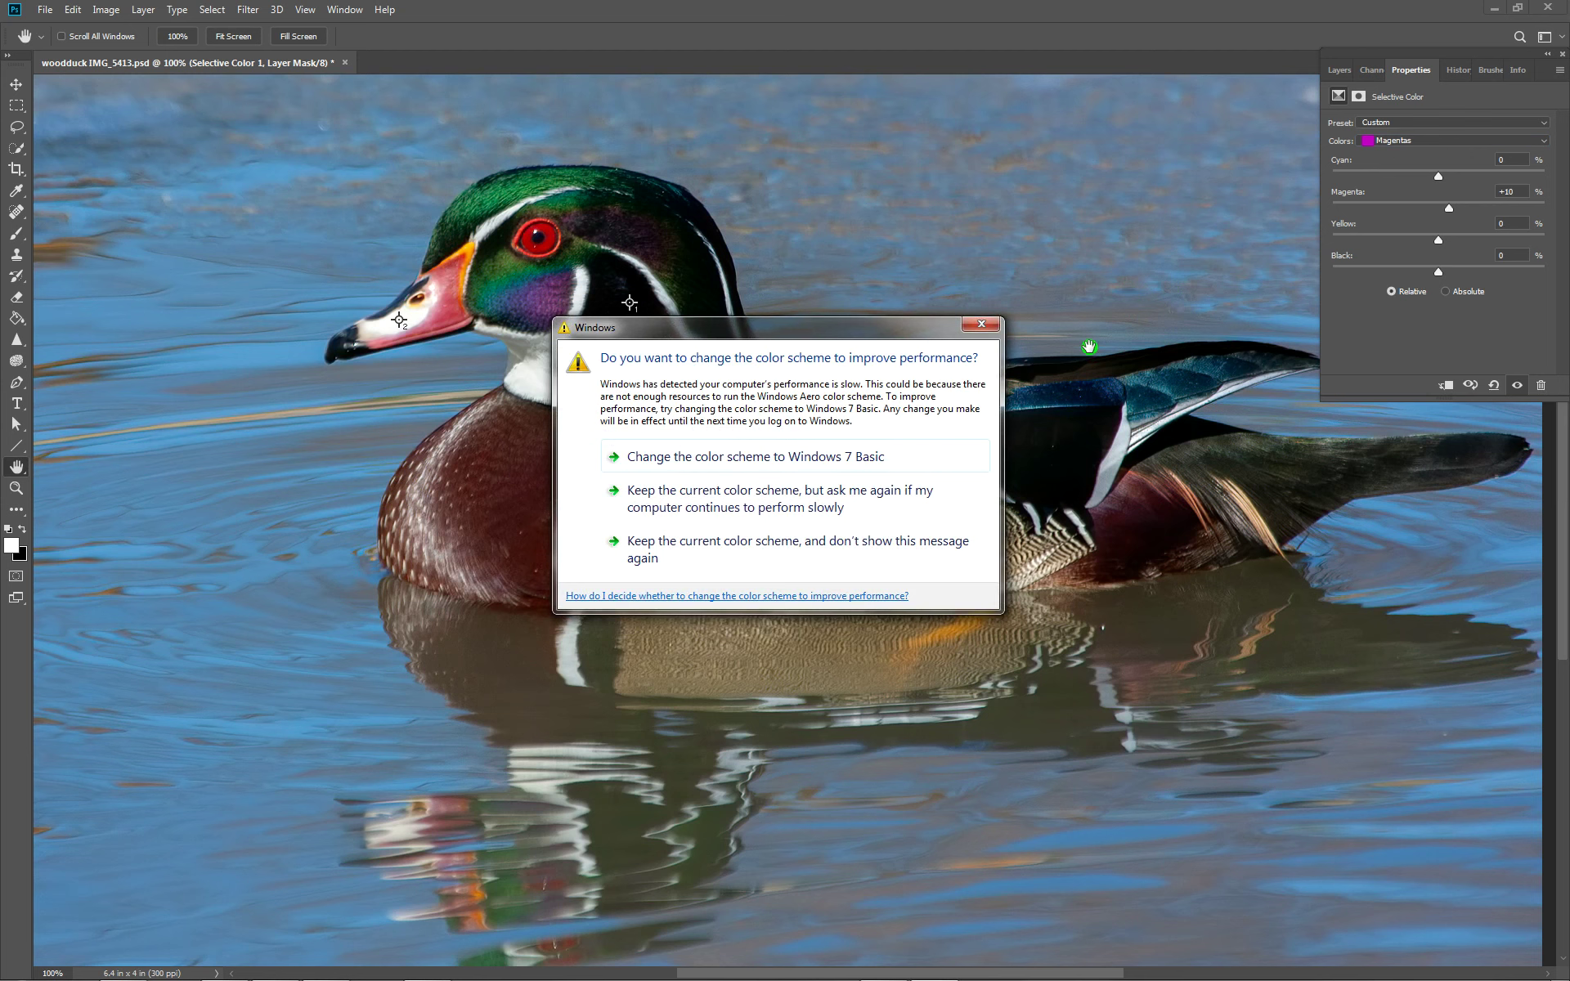
pyautogui.click(981, 320)
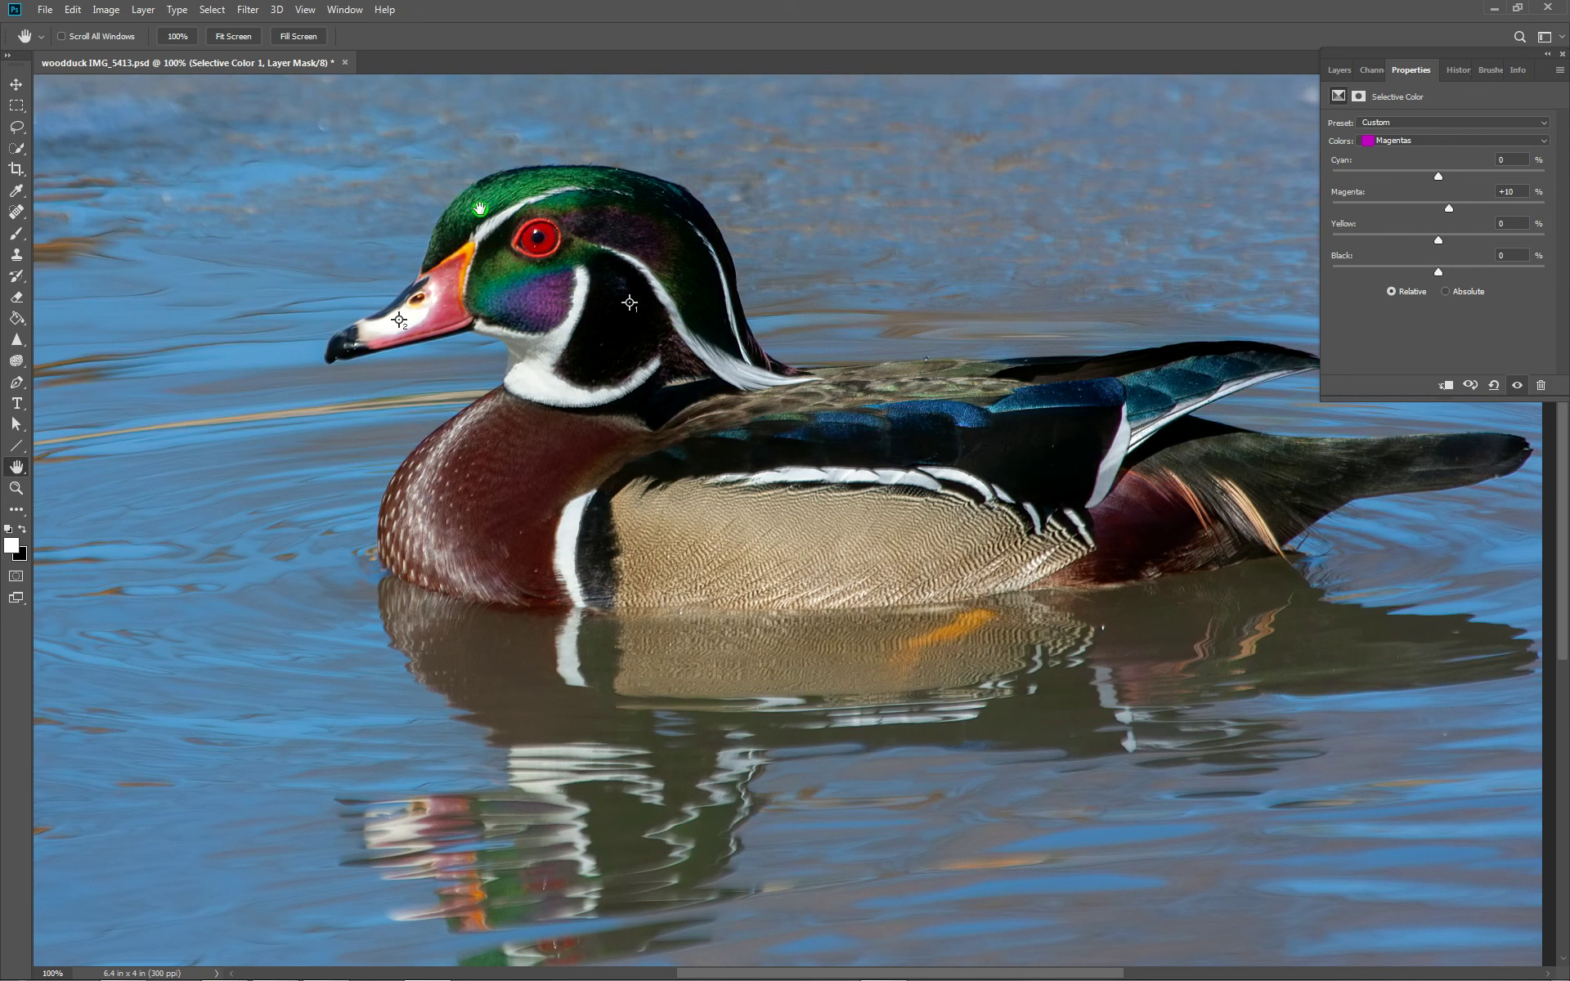
# Step: Set Yellow to -39 for the Greens in the Selective Color adjustment
pyautogui.click(1443, 140)
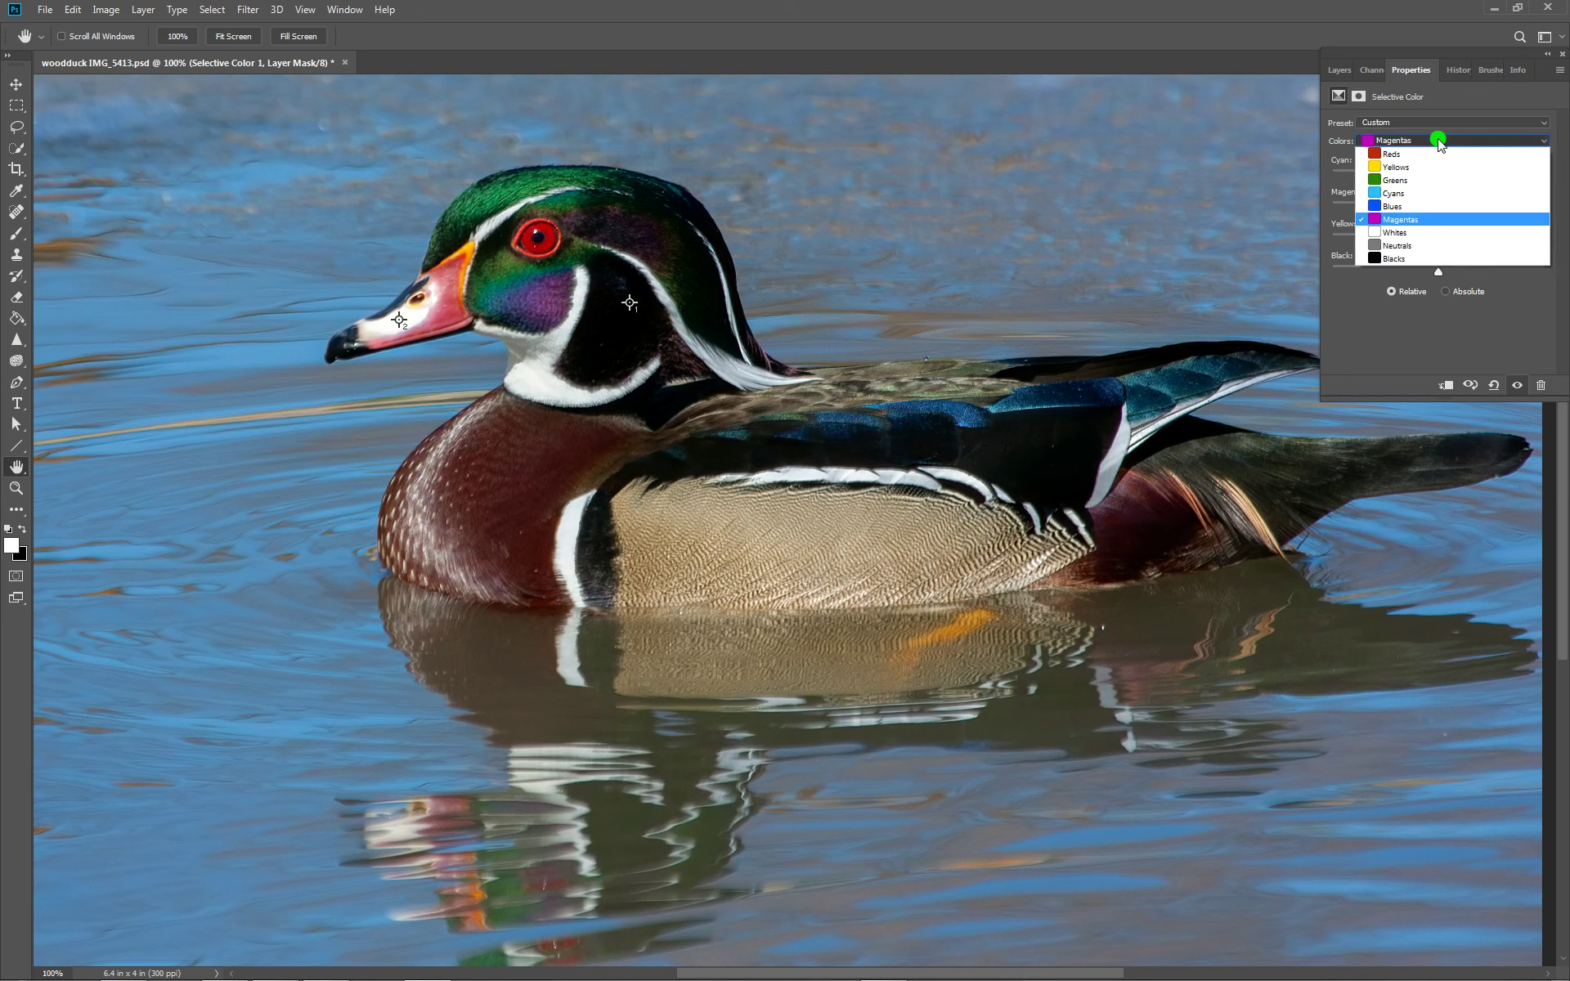
pyautogui.click(1412, 180)
pyautogui.moveTo(1441, 180)
pyautogui.mouseDown()
pyautogui.moveTo(1455, 181)
pyautogui.moveTo(1282, 193)
pyautogui.moveTo(1500, 175)
pyautogui.moveTo(1342, 168)
pyautogui.moveTo(1500, 171)
pyautogui.moveTo(1439, 168)
pyautogui.mouseUp()
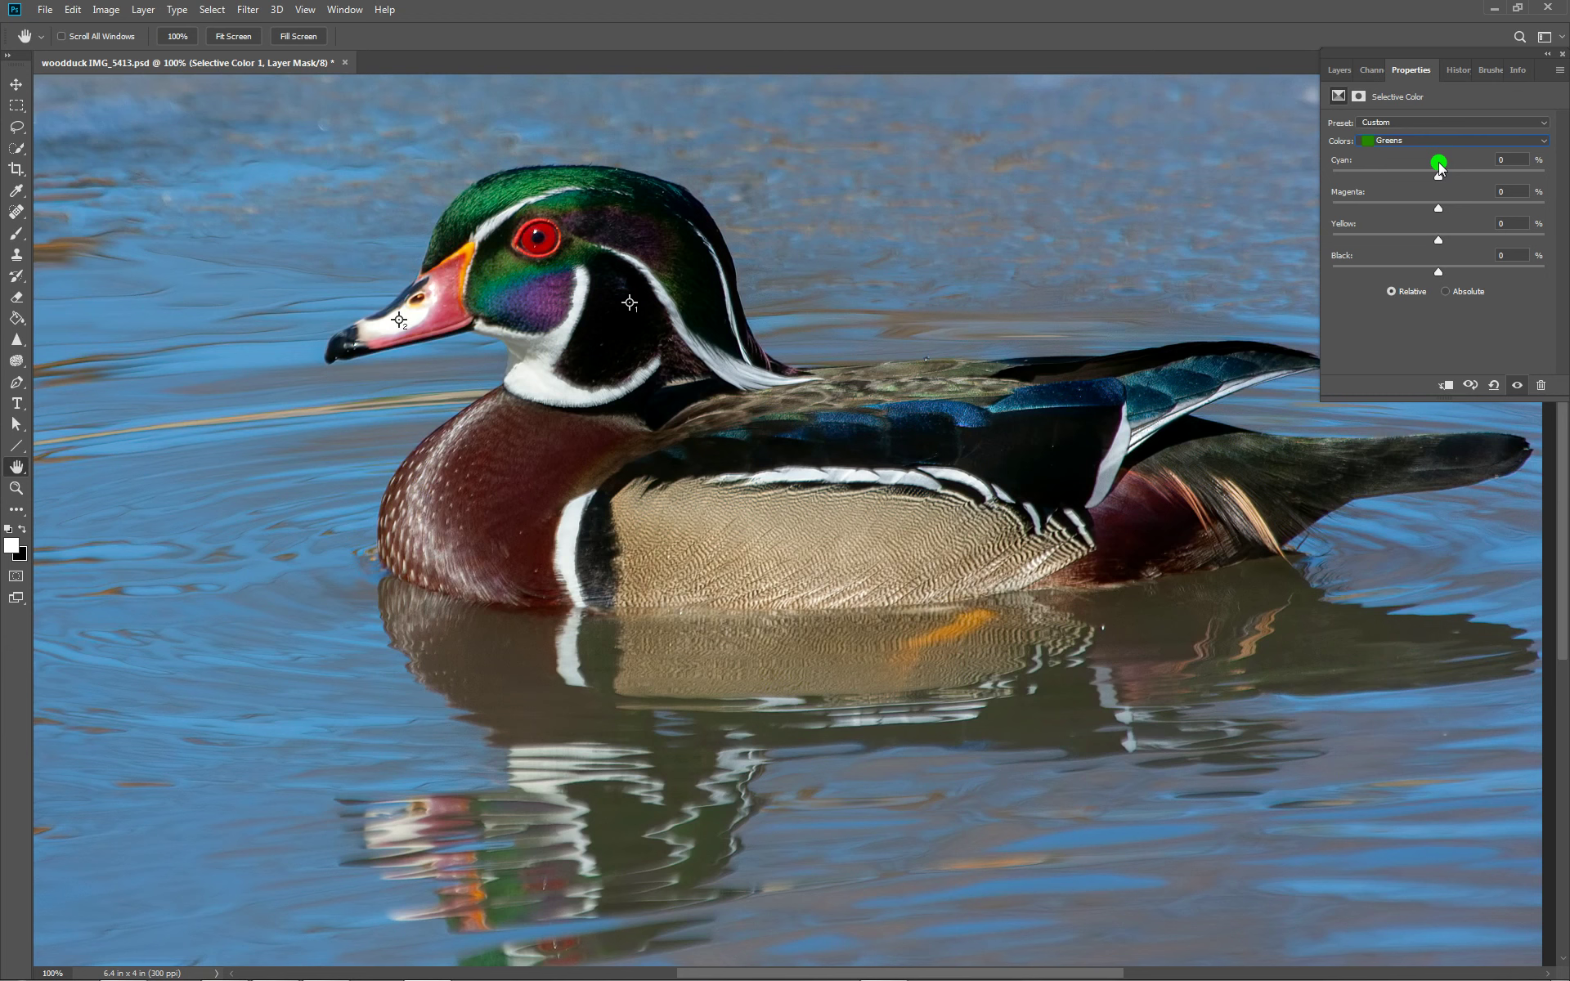
pyautogui.moveTo(1442, 168)
pyautogui.mouseDown()
pyautogui.moveTo(1566, 152)
pyautogui.moveTo(1444, 188)
pyautogui.mouseUp()
pyautogui.moveTo(1438, 240); pyautogui.dragTo(1397, 237)
# Step: Compare the photo repeatedly with and without the Selective Color adjustment to judge the greens
pyautogui.click(1515, 385)
pyautogui.click(1515, 385)
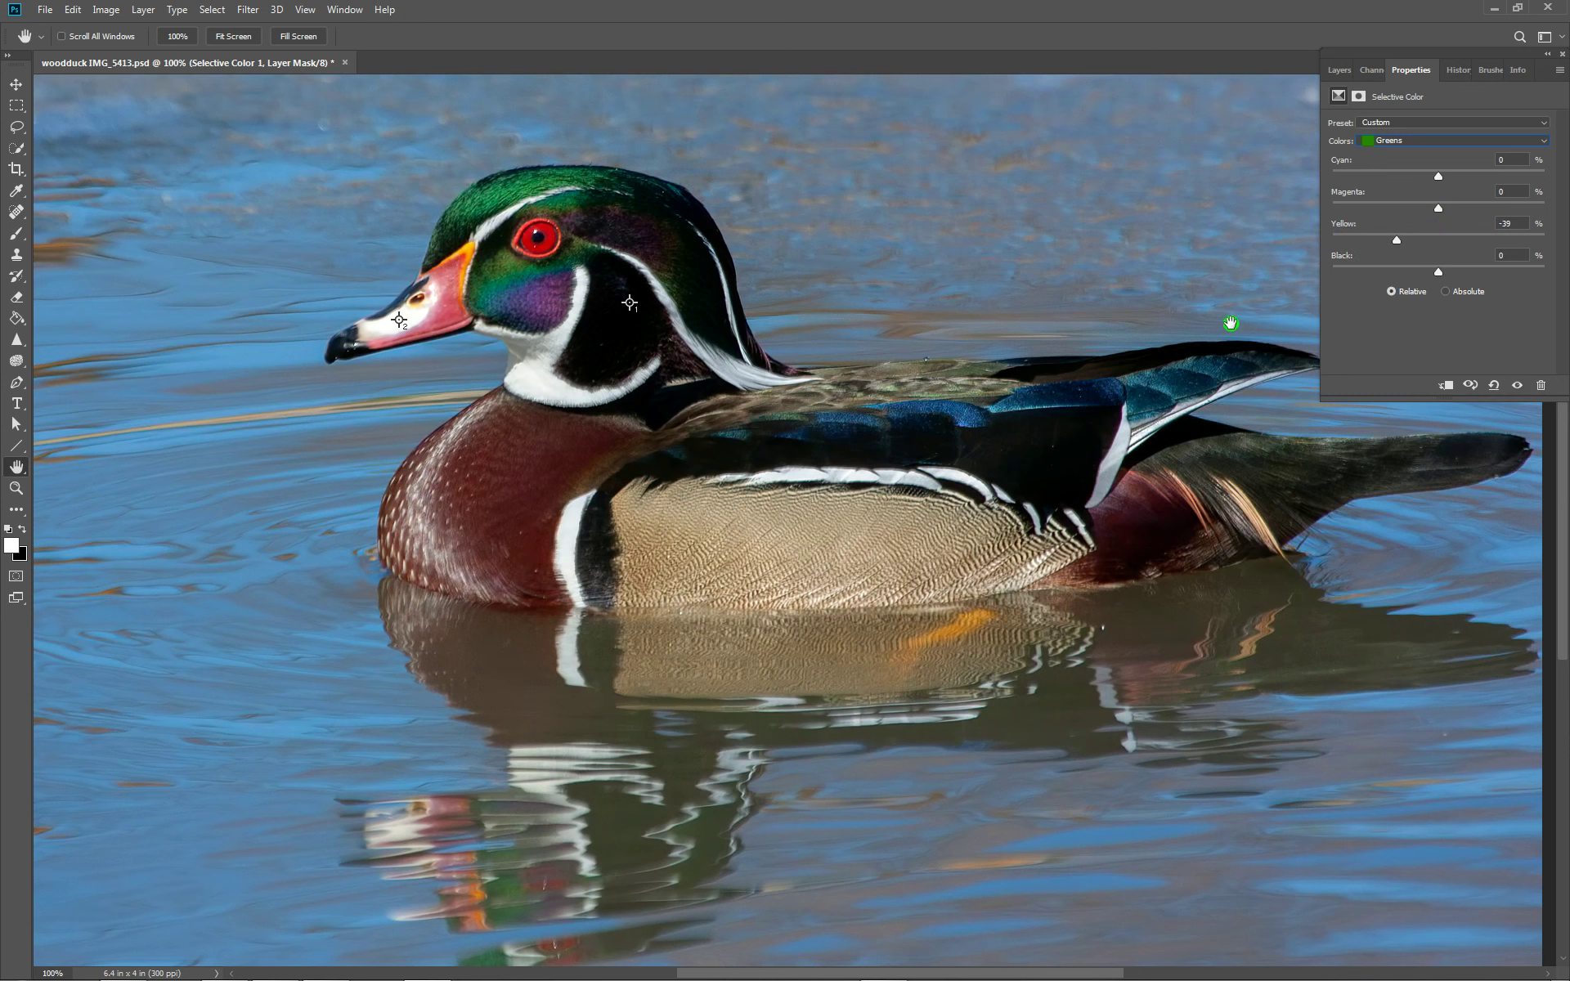
pyautogui.click(1515, 386)
pyautogui.click(1516, 386)
pyautogui.click(1517, 387)
pyautogui.click(1517, 387)
pyautogui.click(1517, 387)
pyautogui.click(1516, 387)
pyautogui.click(1516, 387)
pyautogui.click(1517, 387)
pyautogui.click(1517, 387)
# Step: Reopen the Selective Color 1 layer's settings and raise Black slightly for the Greens
pyautogui.click(1337, 67)
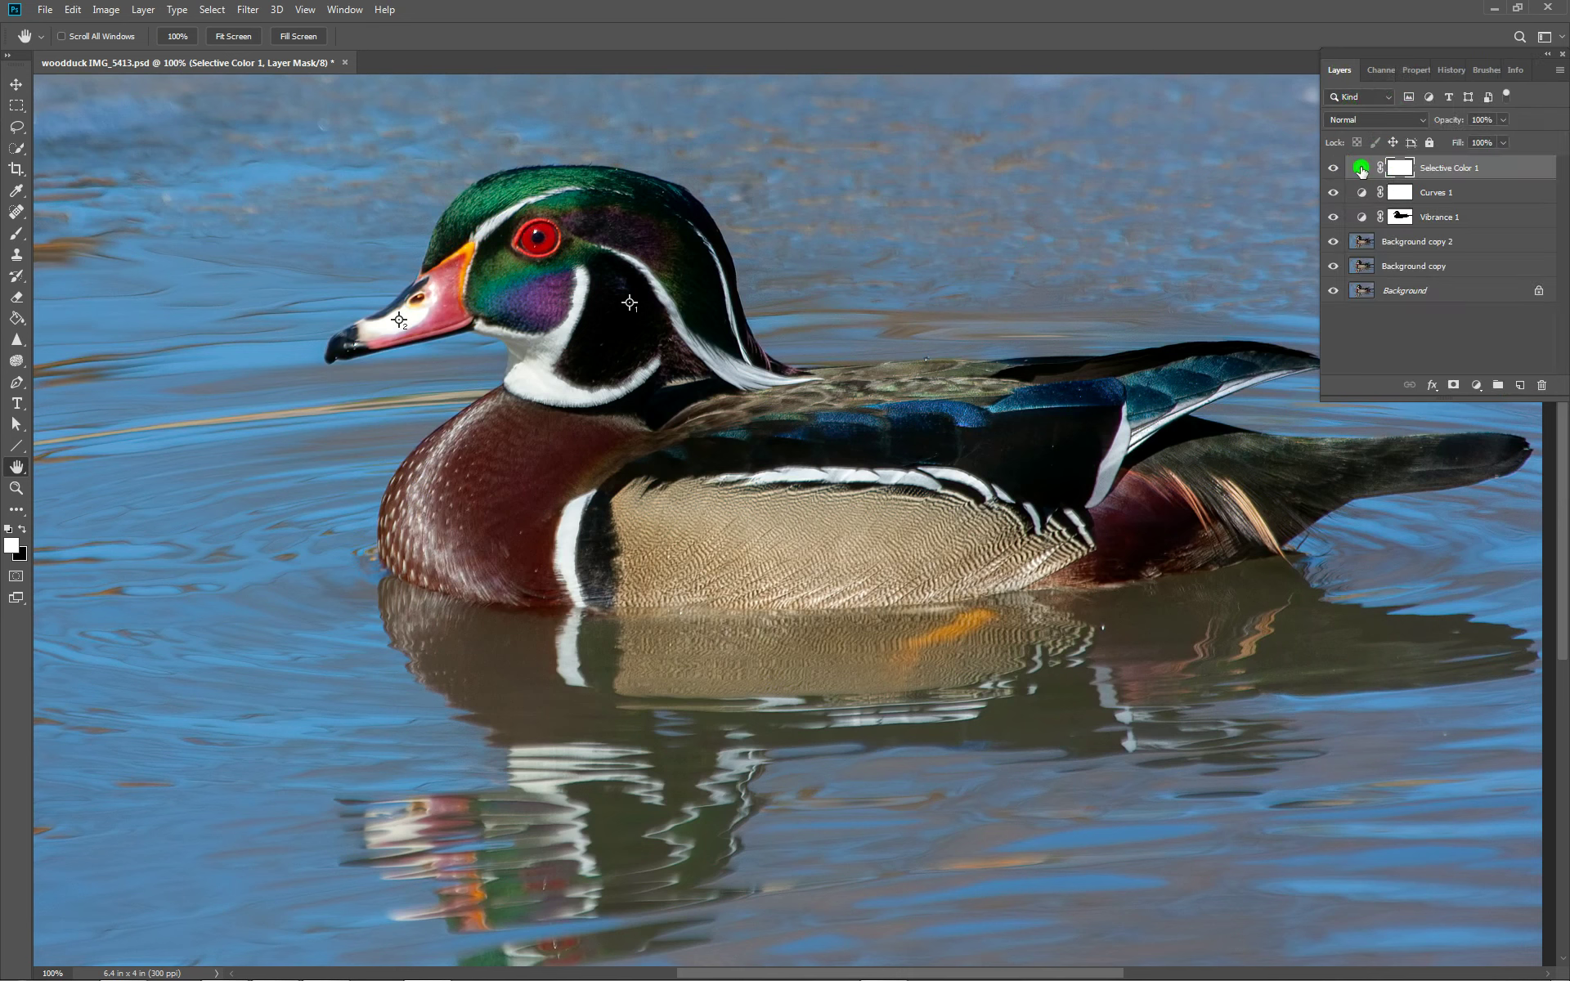
pyautogui.click(1361, 169)
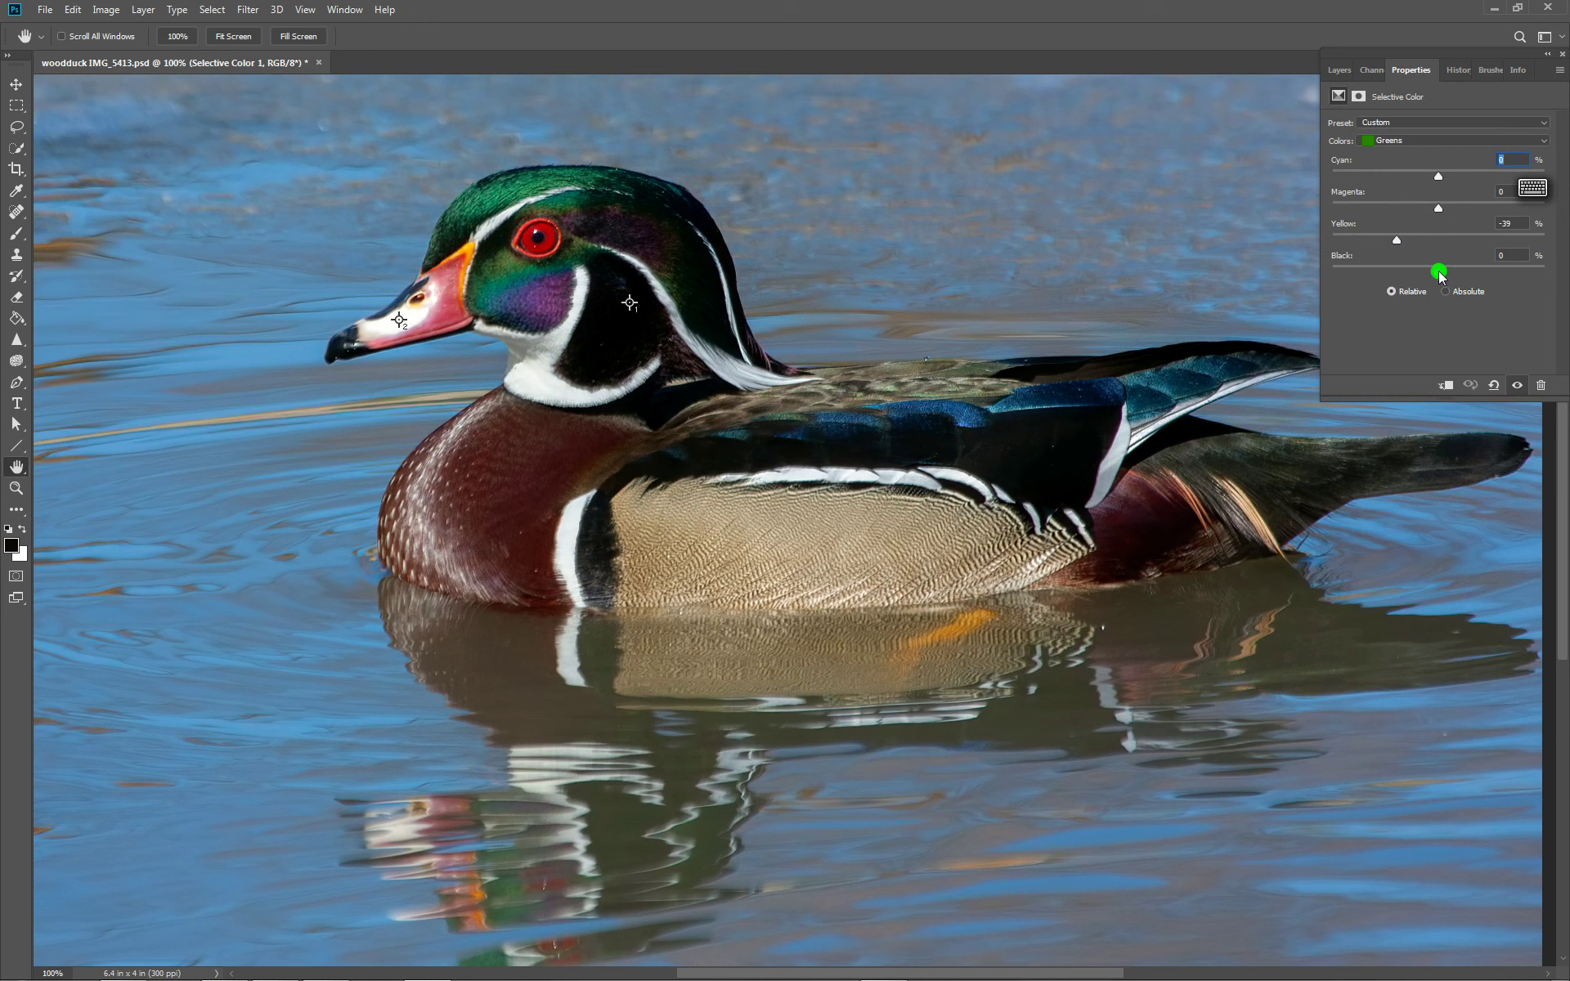
pyautogui.moveTo(1437, 275)
pyautogui.mouseDown()
pyautogui.moveTo(1381, 288)
pyautogui.moveTo(1489, 299)
pyautogui.moveTo(1398, 291)
pyautogui.moveTo(1456, 281)
pyautogui.moveTo(1375, 294)
pyautogui.moveTo(1472, 291)
pyautogui.moveTo(1456, 292)
pyautogui.mouseUp()
# Step: Try Cyan at +37 for the Blues, and settle on +1
pyautogui.click(1441, 140)
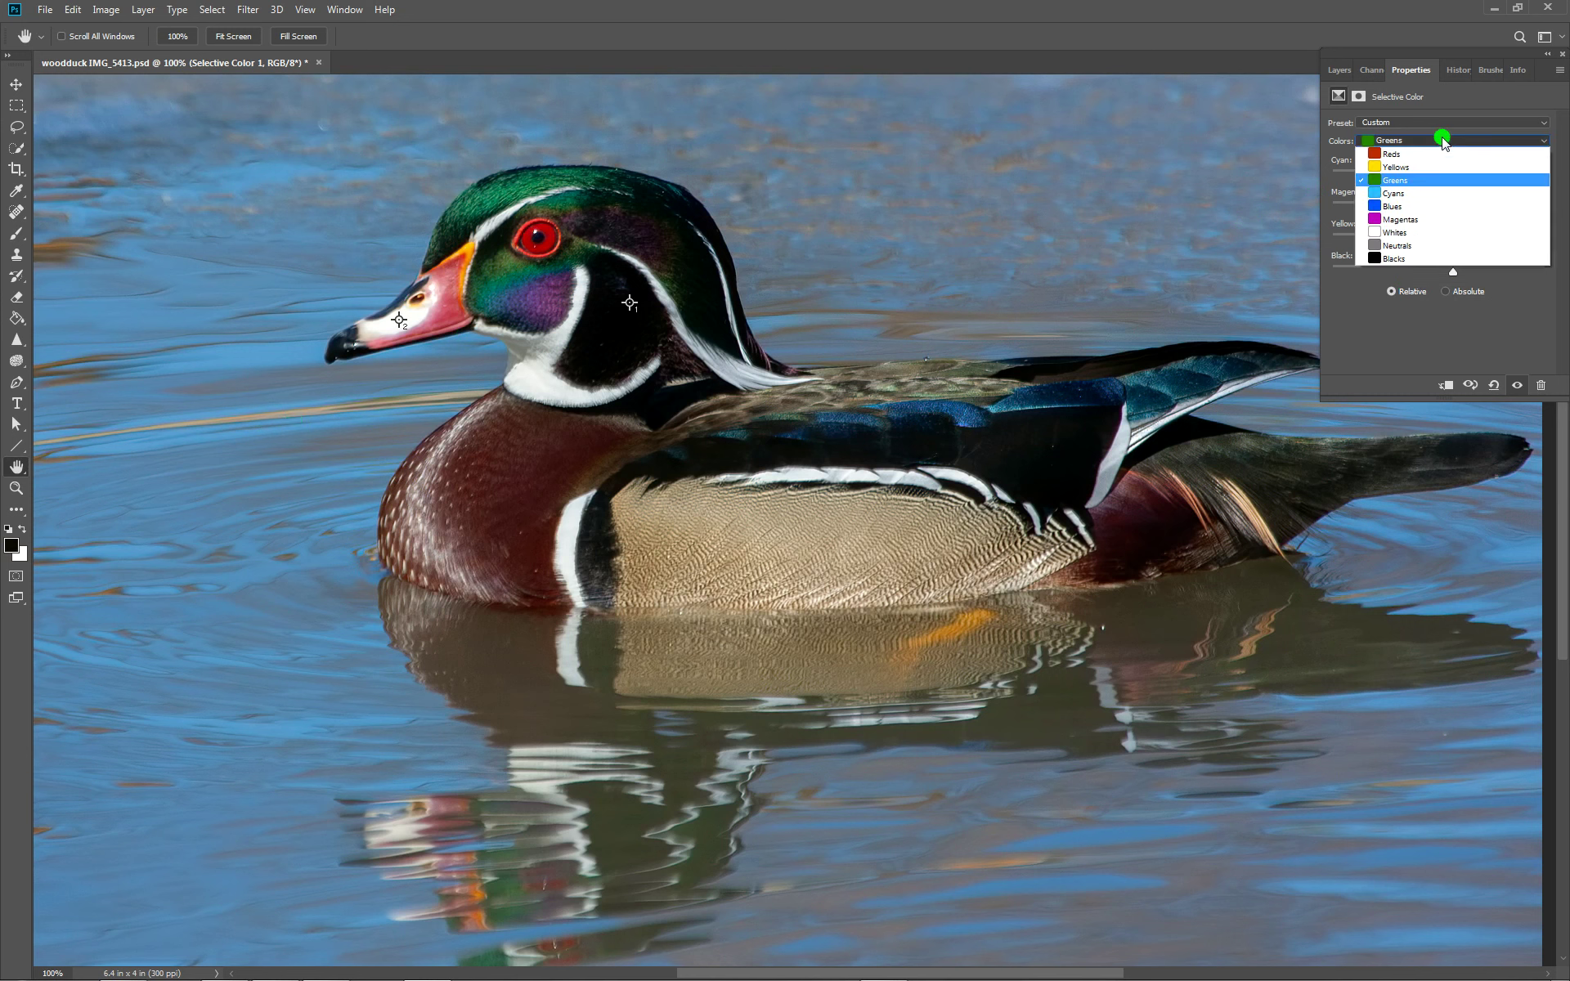
pyautogui.click(1417, 208)
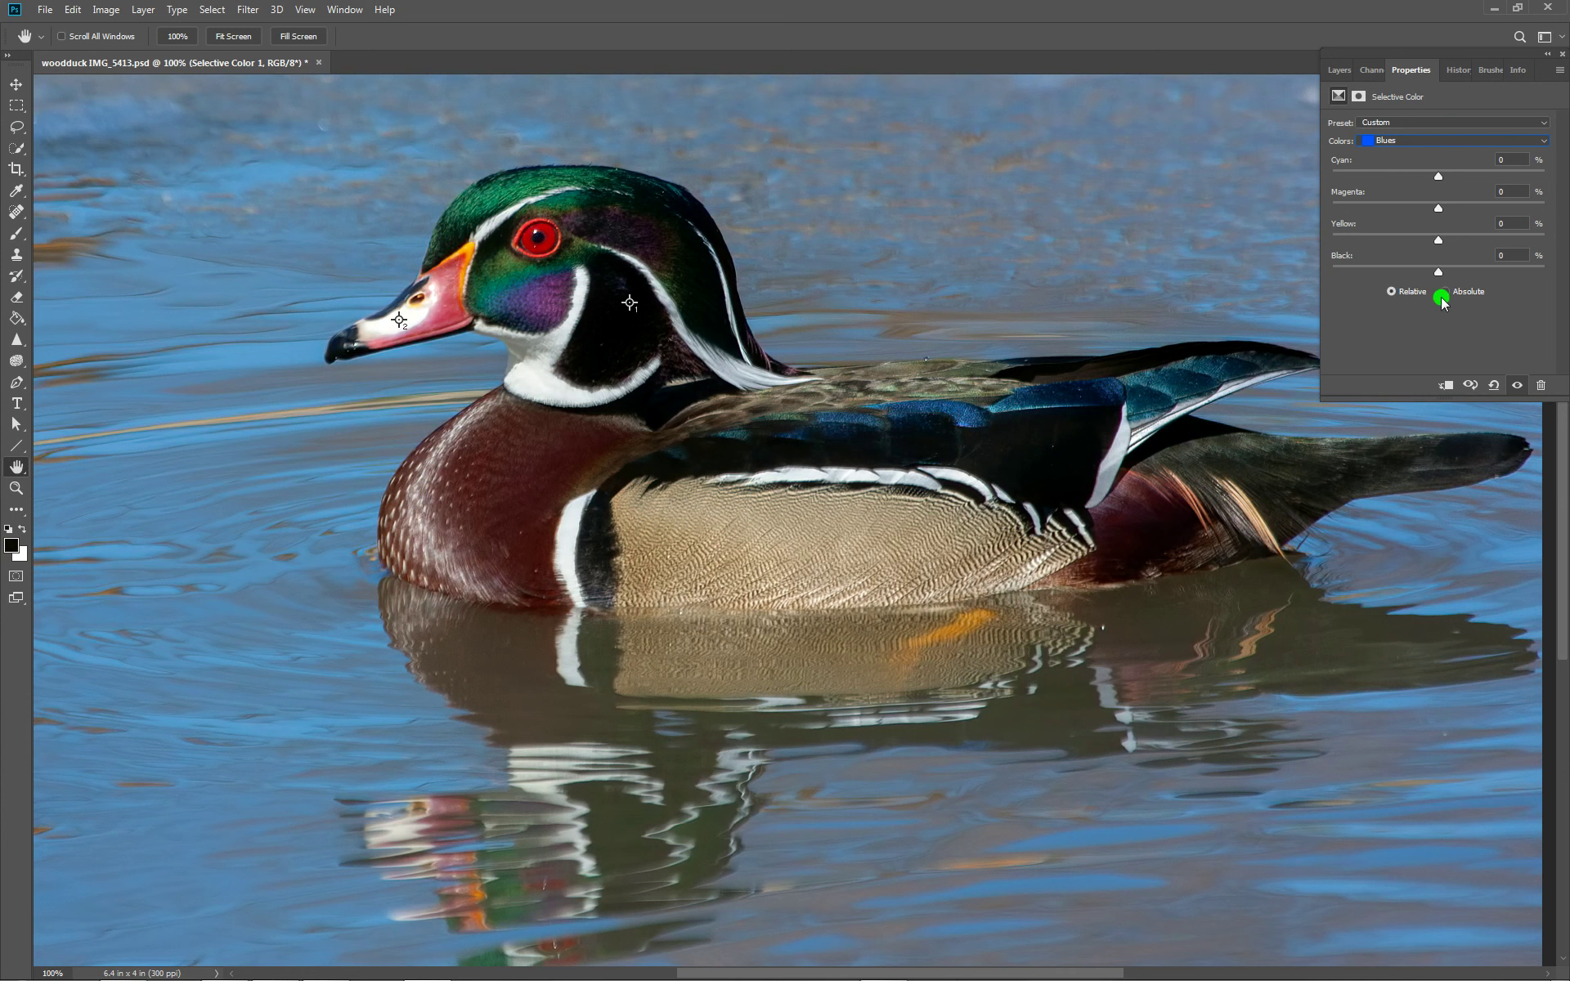
pyautogui.moveTo(1435, 170); pyautogui.dragTo(1422, 212)
pyautogui.moveTo(1421, 175); pyautogui.dragTo(1480, 205)
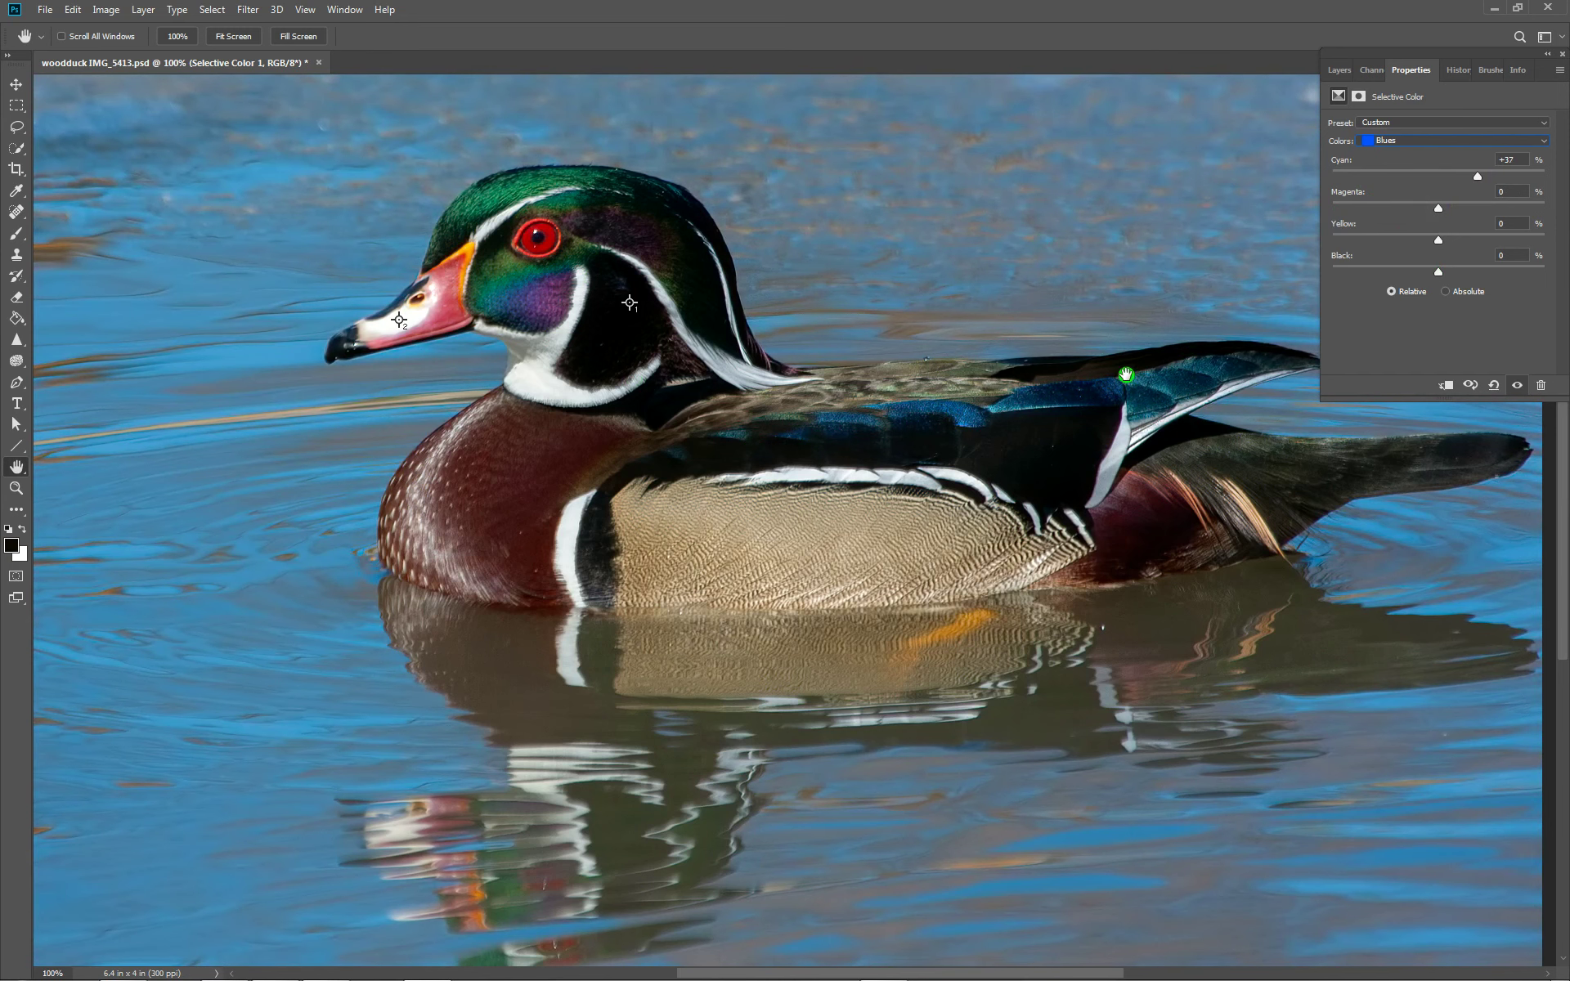
pyautogui.moveTo(1479, 174); pyautogui.dragTo(1442, 176)
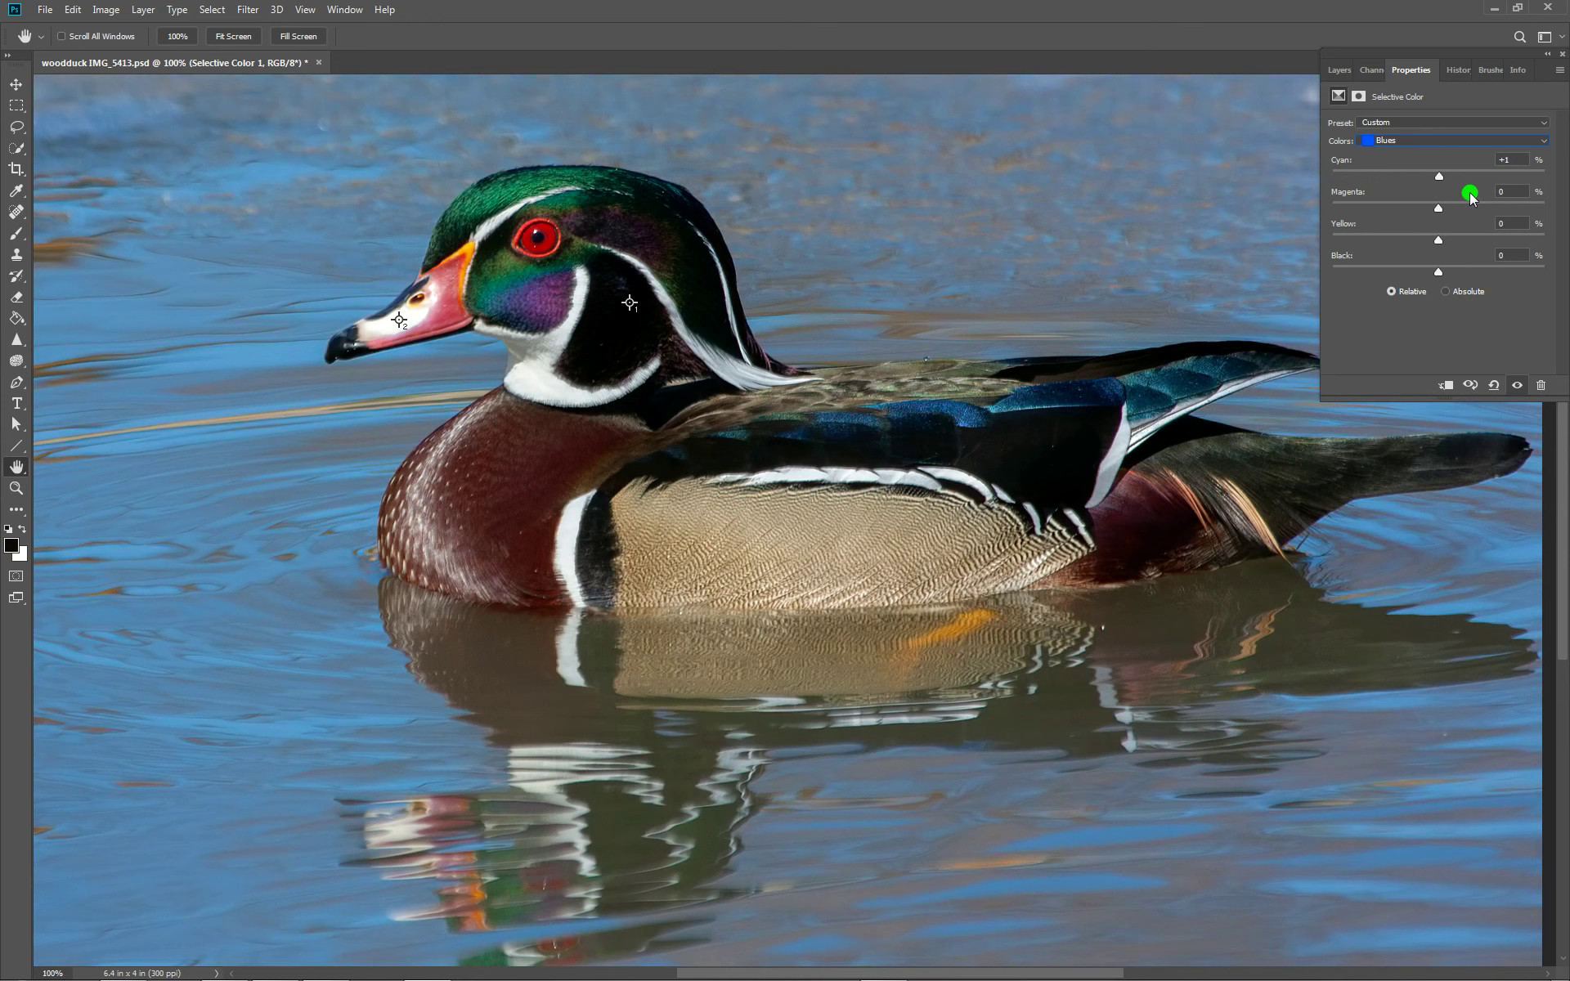
# Step: Test lower and higher Cyan amounts for the Cyans, and settle on +1
pyautogui.click(1415, 141)
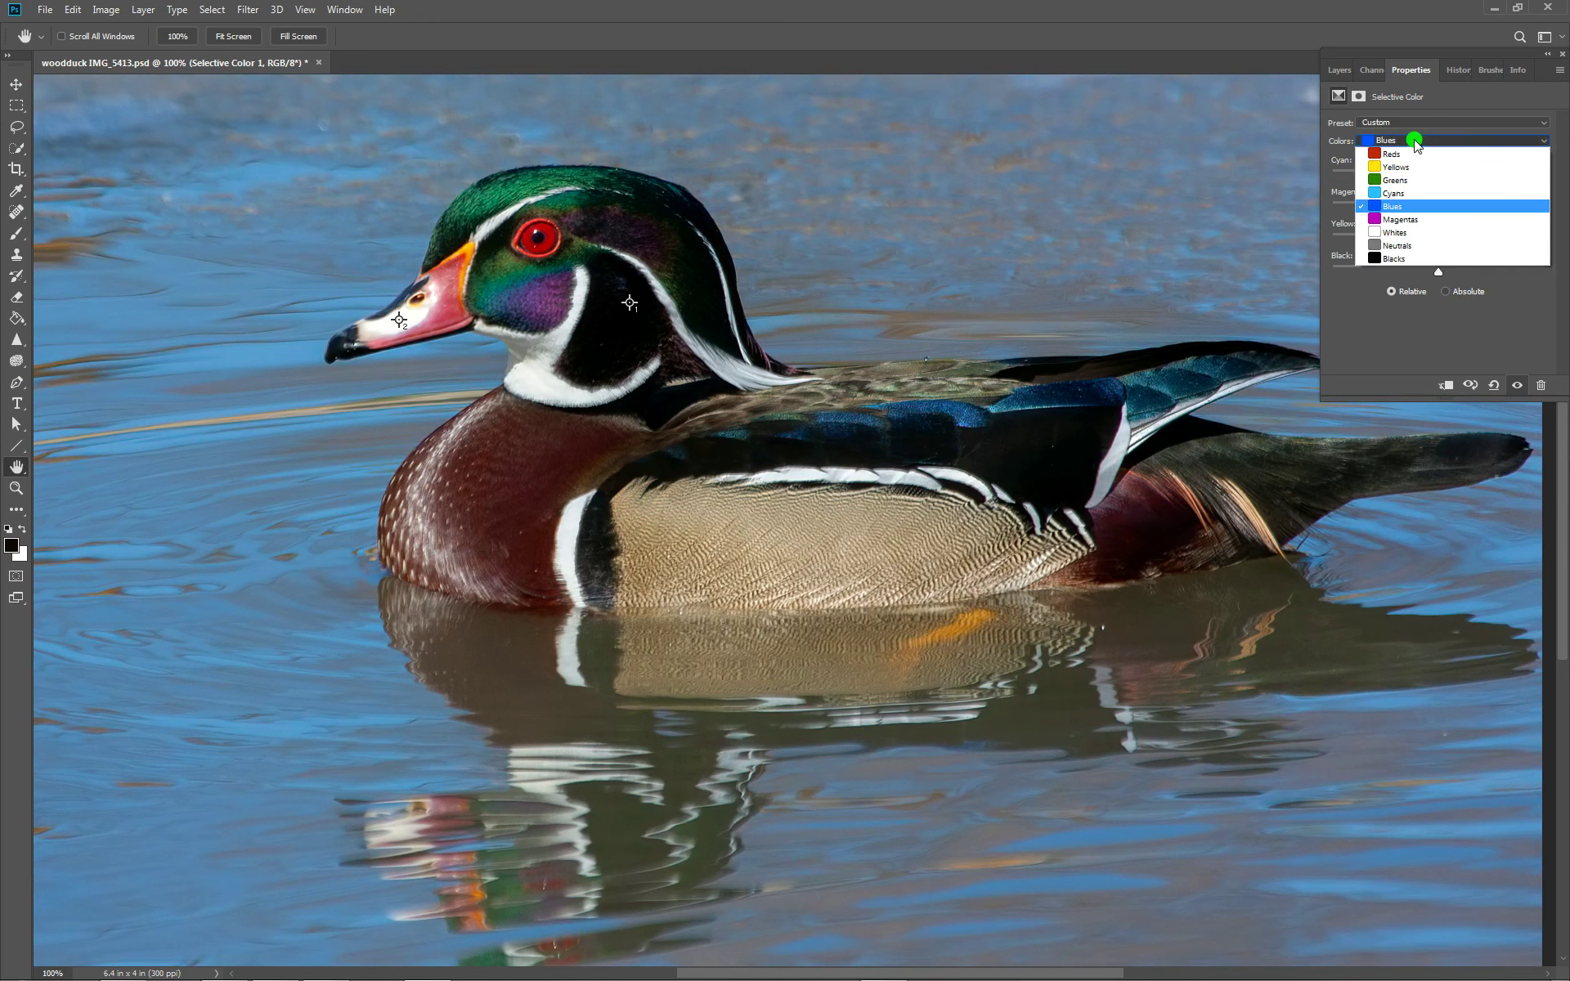
pyautogui.click(1398, 195)
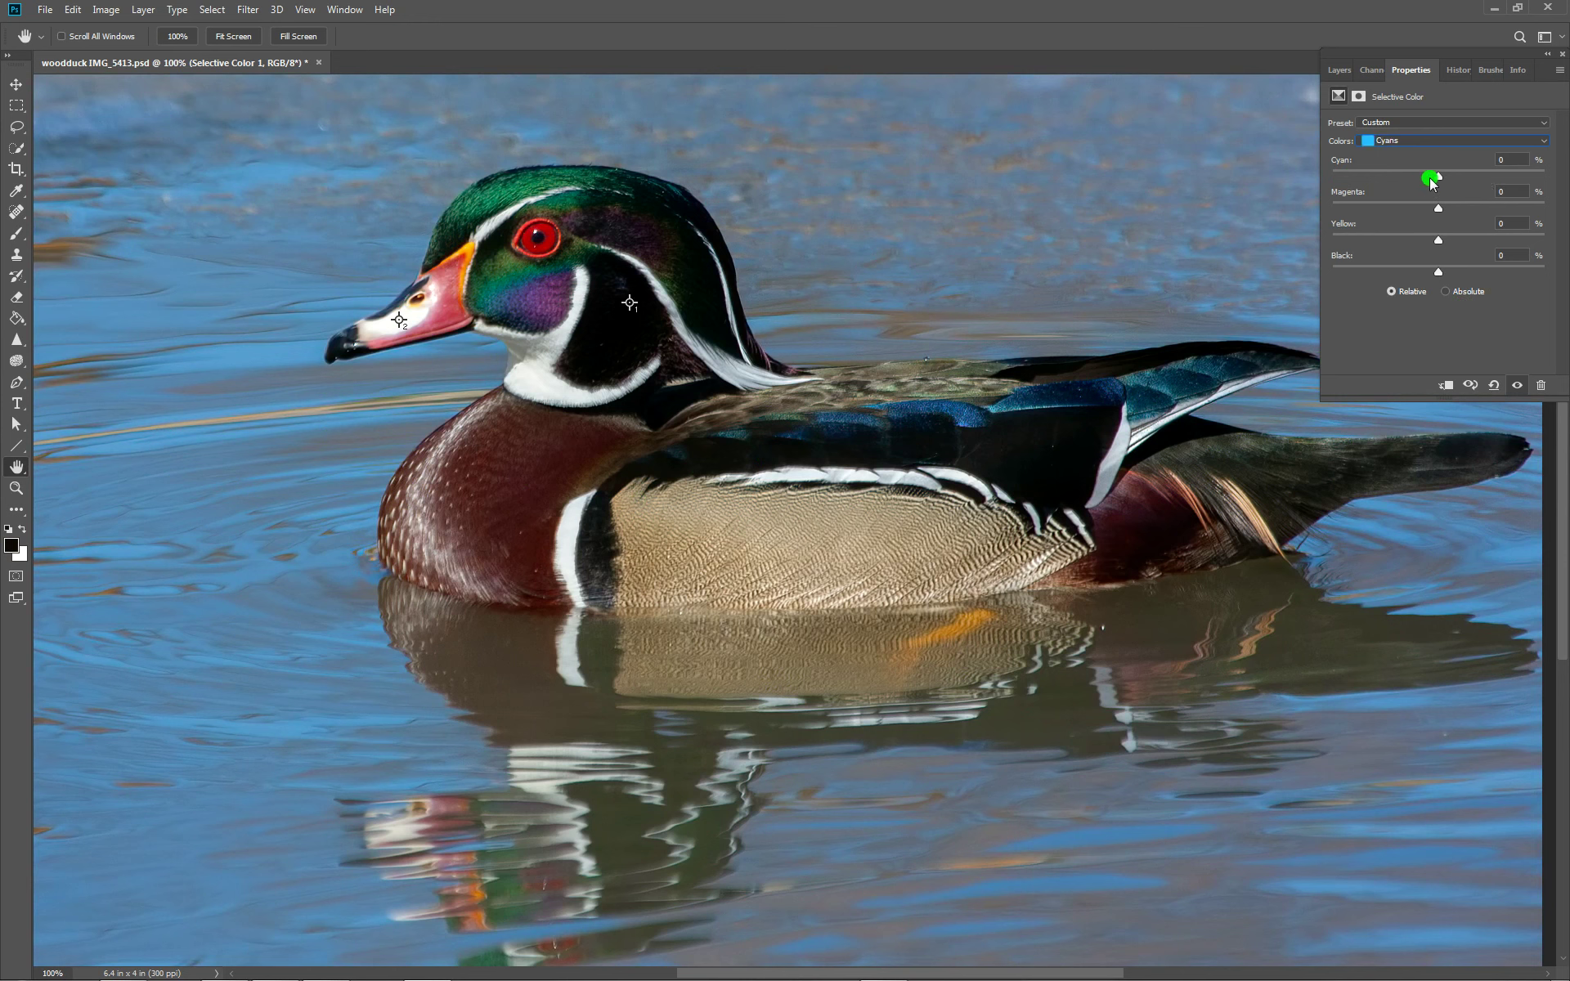
pyautogui.moveTo(1441, 180)
pyautogui.mouseDown()
pyautogui.moveTo(1553, 164)
pyautogui.moveTo(1337, 183)
pyautogui.moveTo(1464, 199)
pyautogui.moveTo(1431, 186)
pyautogui.moveTo(1531, 182)
pyautogui.moveTo(1420, 193)
pyautogui.moveTo(1553, 183)
pyautogui.moveTo(1405, 182)
pyautogui.moveTo(1431, 186)
pyautogui.mouseUp()
pyautogui.moveTo(1441, 182); pyautogui.dragTo(1463, 227)
pyautogui.moveTo(1463, 174); pyautogui.dragTo(1442, 194)
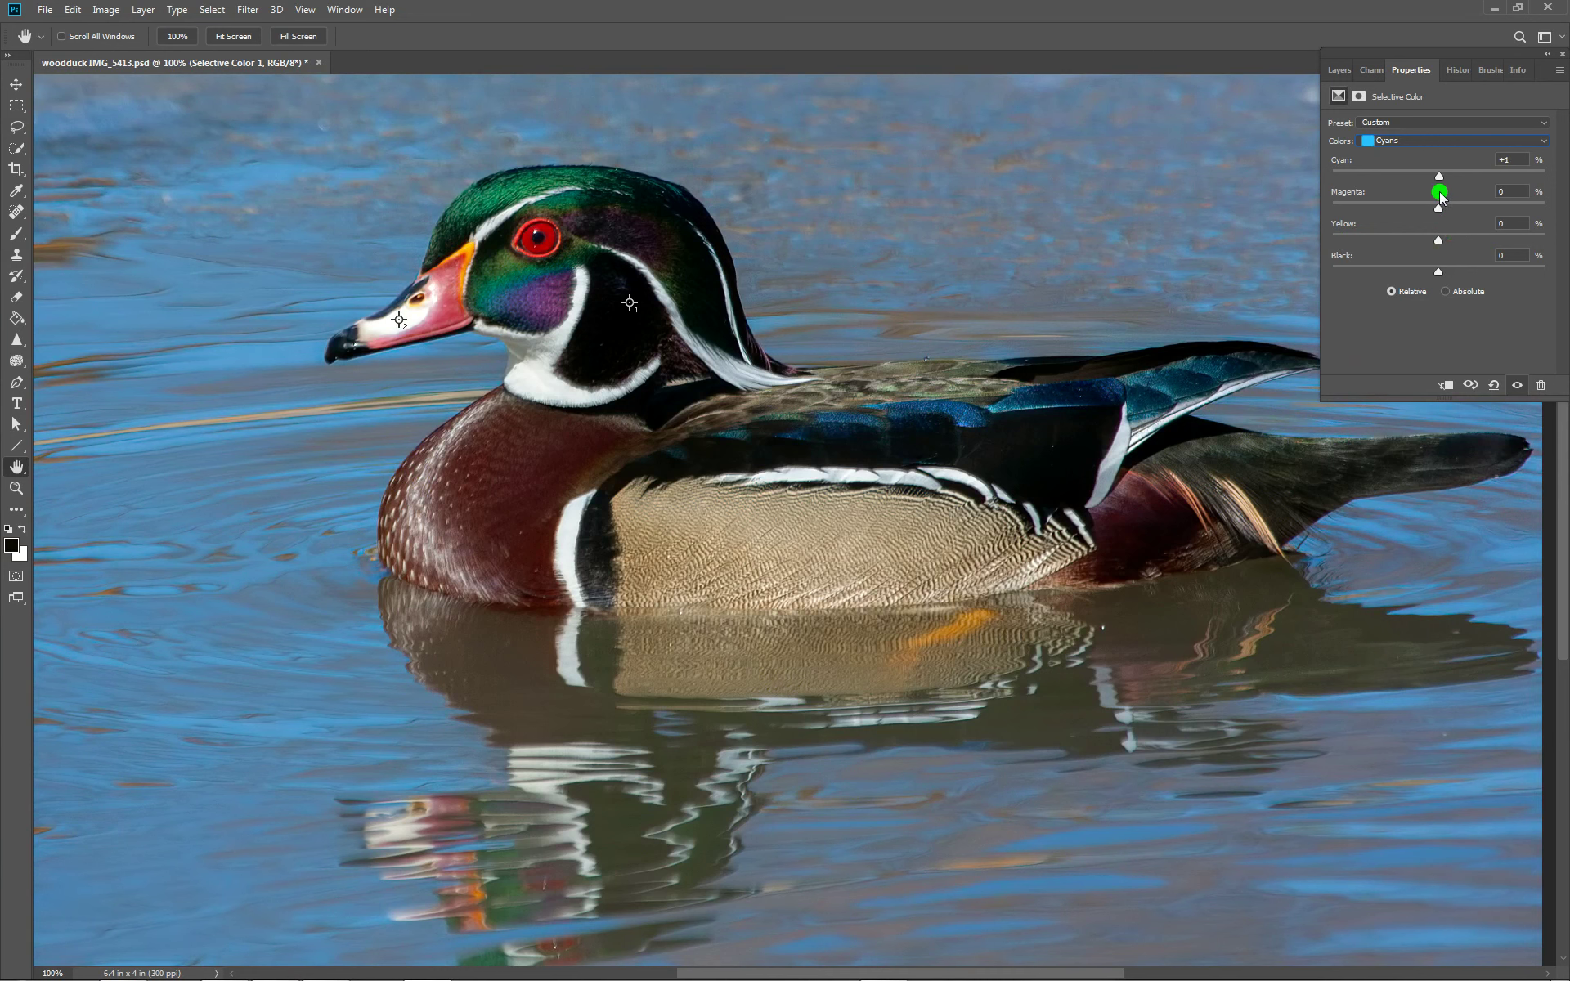
# Step: Test a Cyan change on the Neutrals
pyautogui.click(1419, 142)
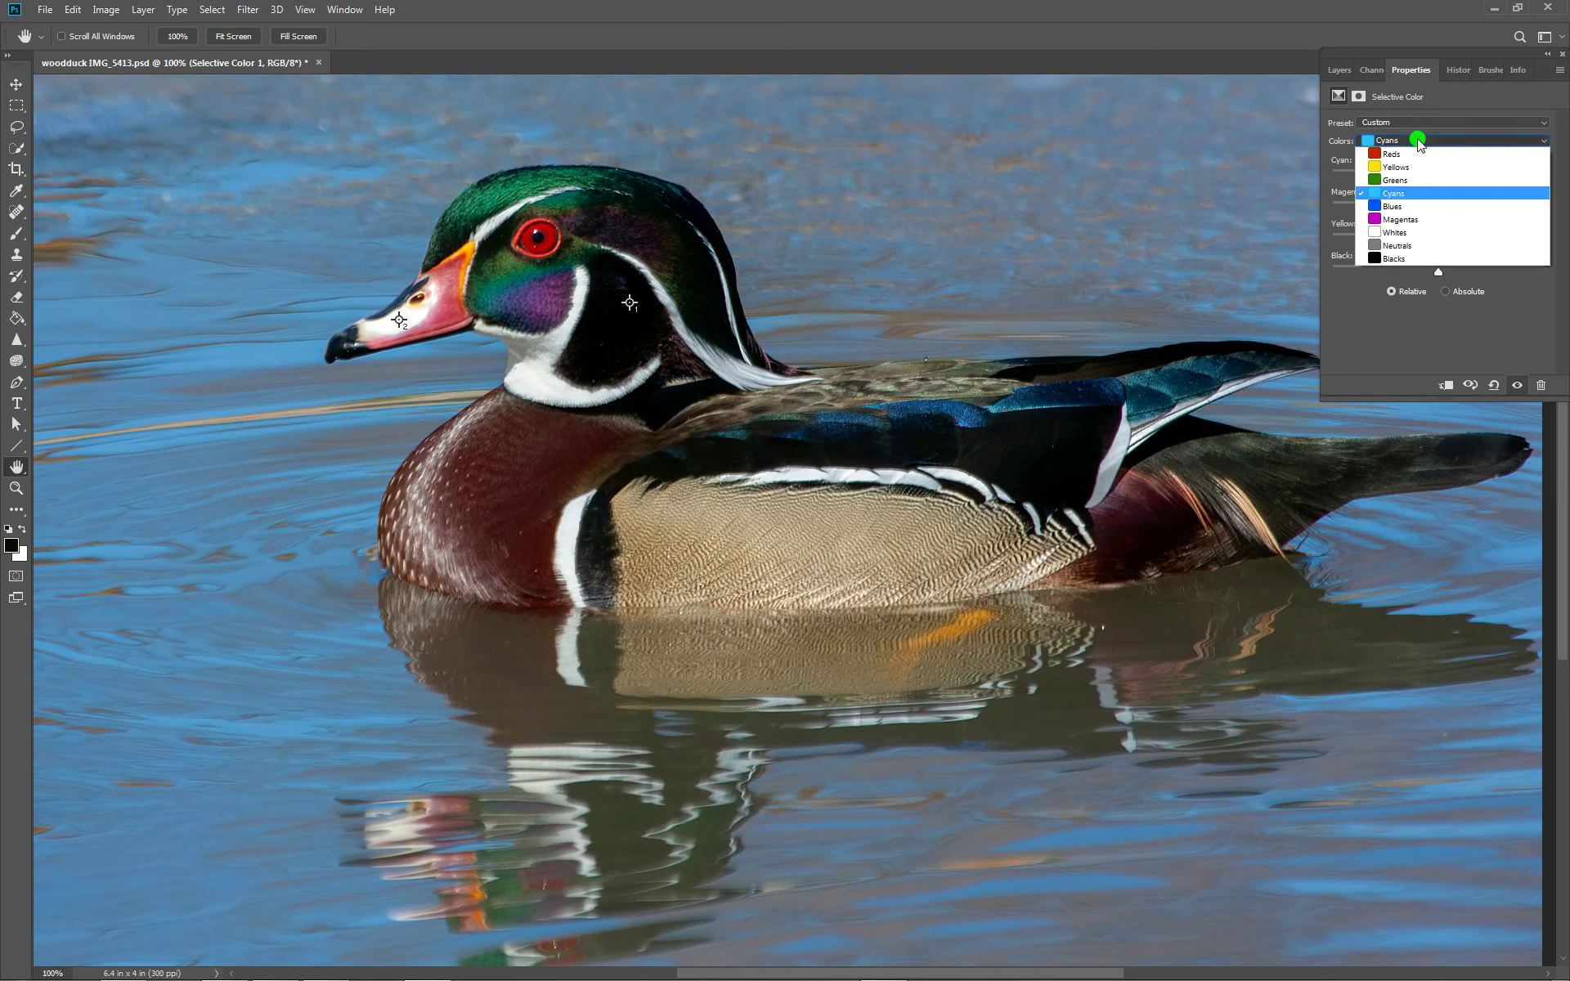
pyautogui.click(1408, 247)
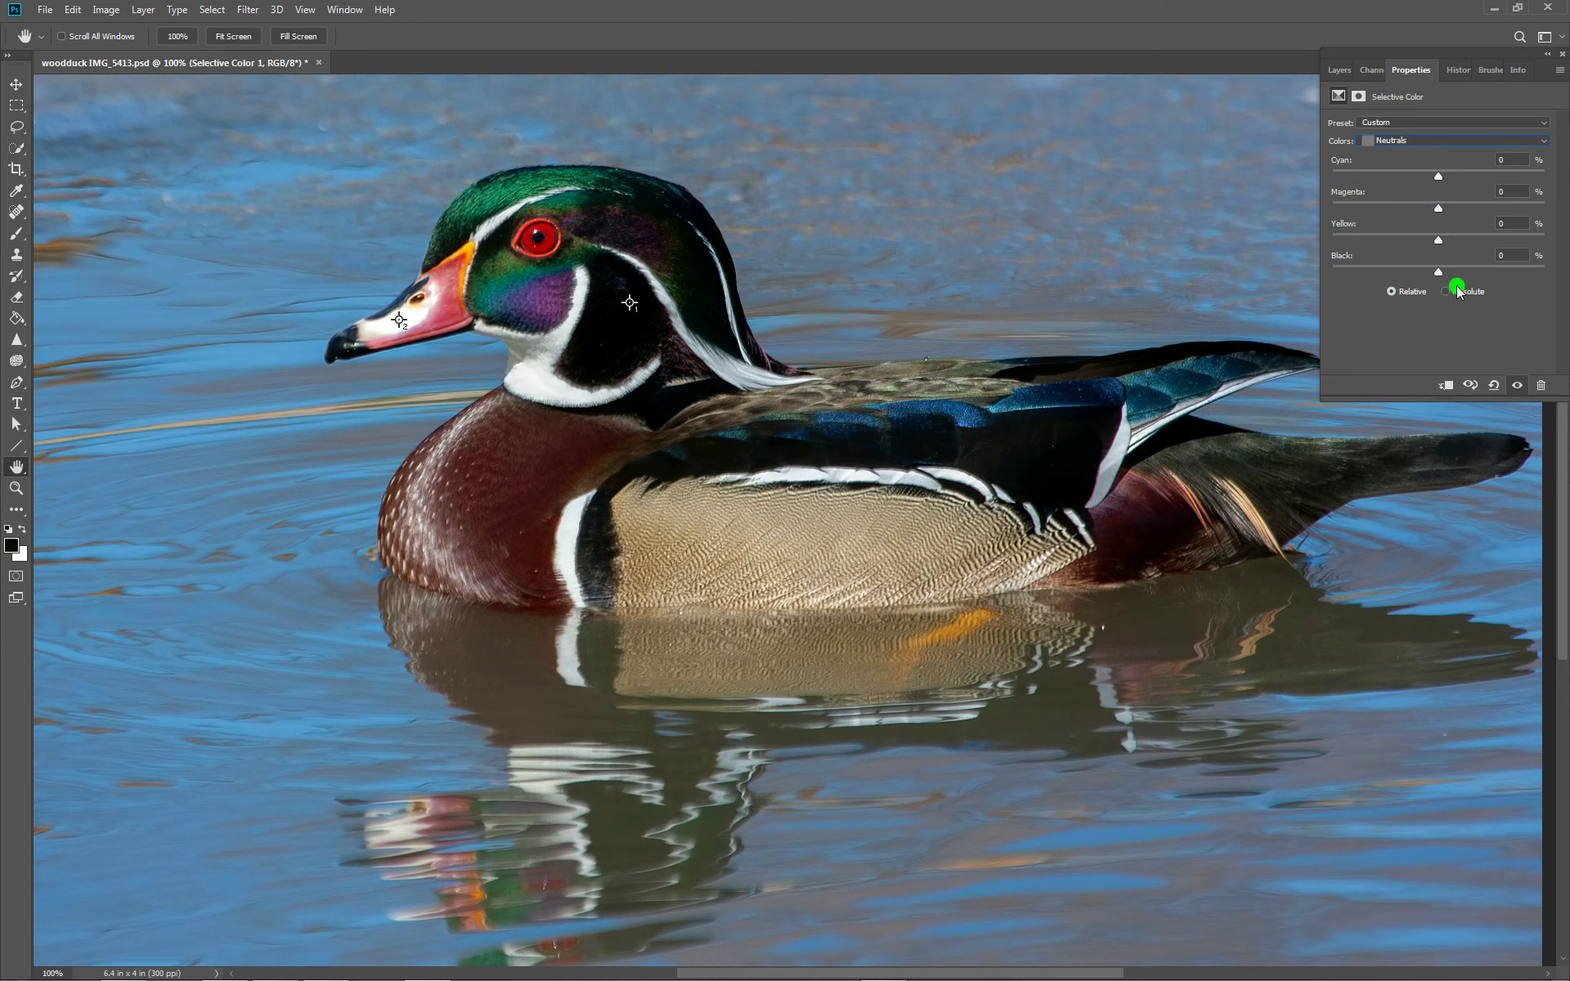
pyautogui.moveTo(1438, 175)
pyautogui.mouseDown()
pyautogui.moveTo(1385, 193)
pyautogui.moveTo(1435, 188)
pyautogui.mouseUp()
# Step: Try Cyan at -77 for the Whites, and bring it back to about zero
pyautogui.click(1406, 141)
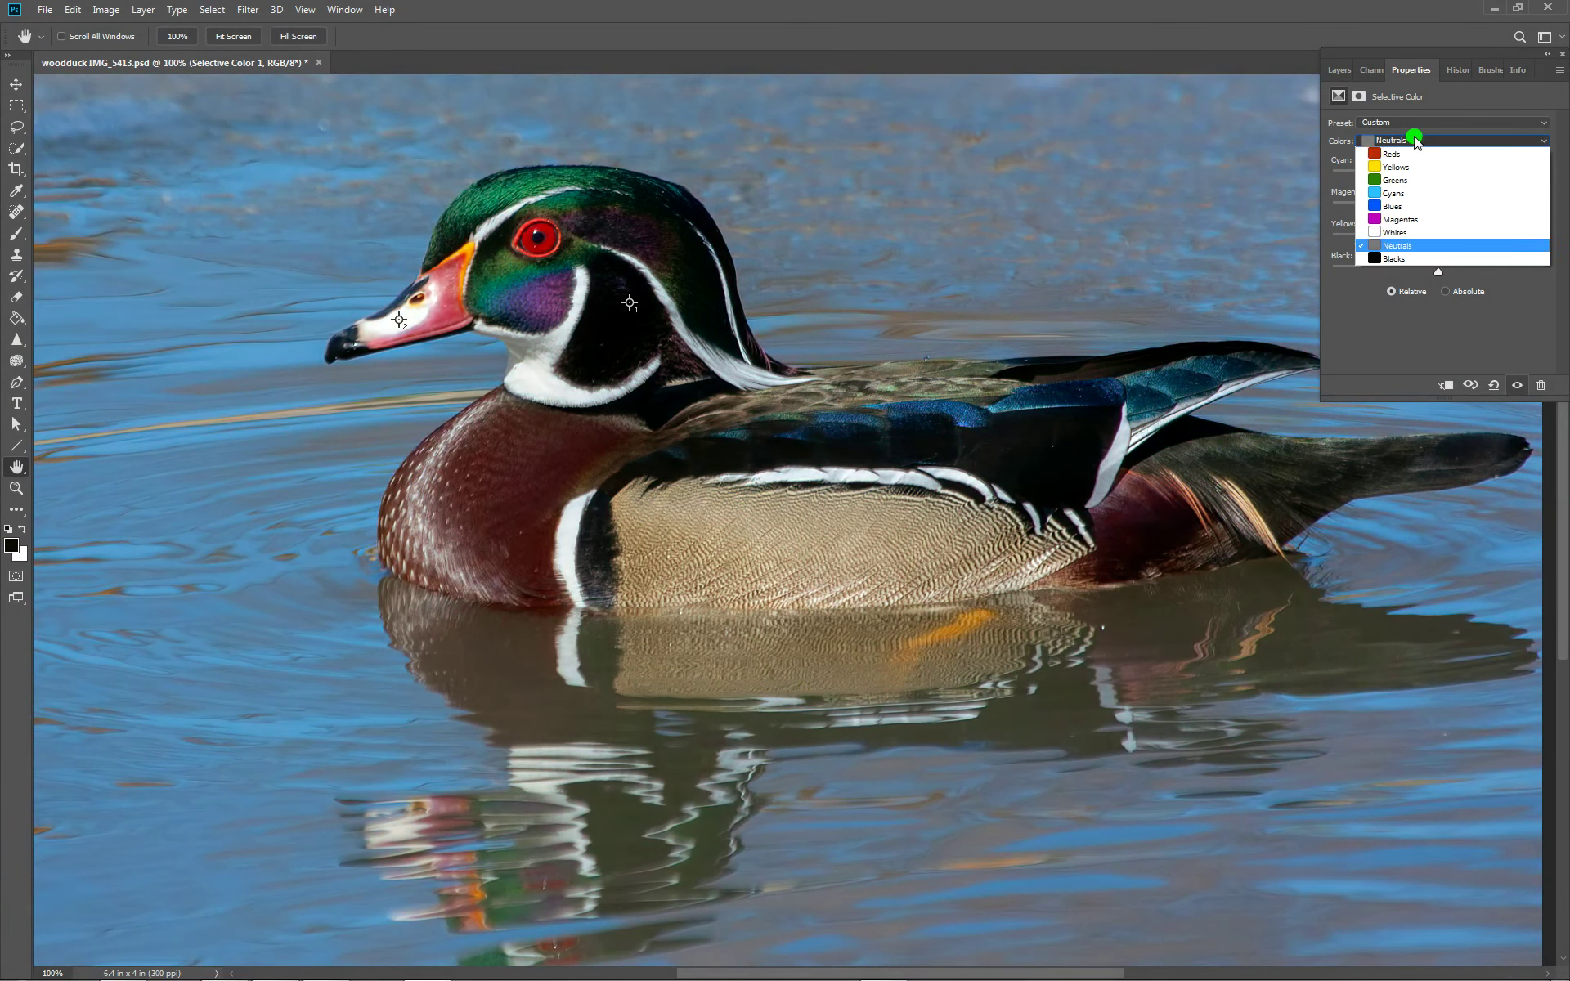
pyautogui.click(1428, 233)
pyautogui.moveTo(1438, 176); pyautogui.dragTo(1357, 270)
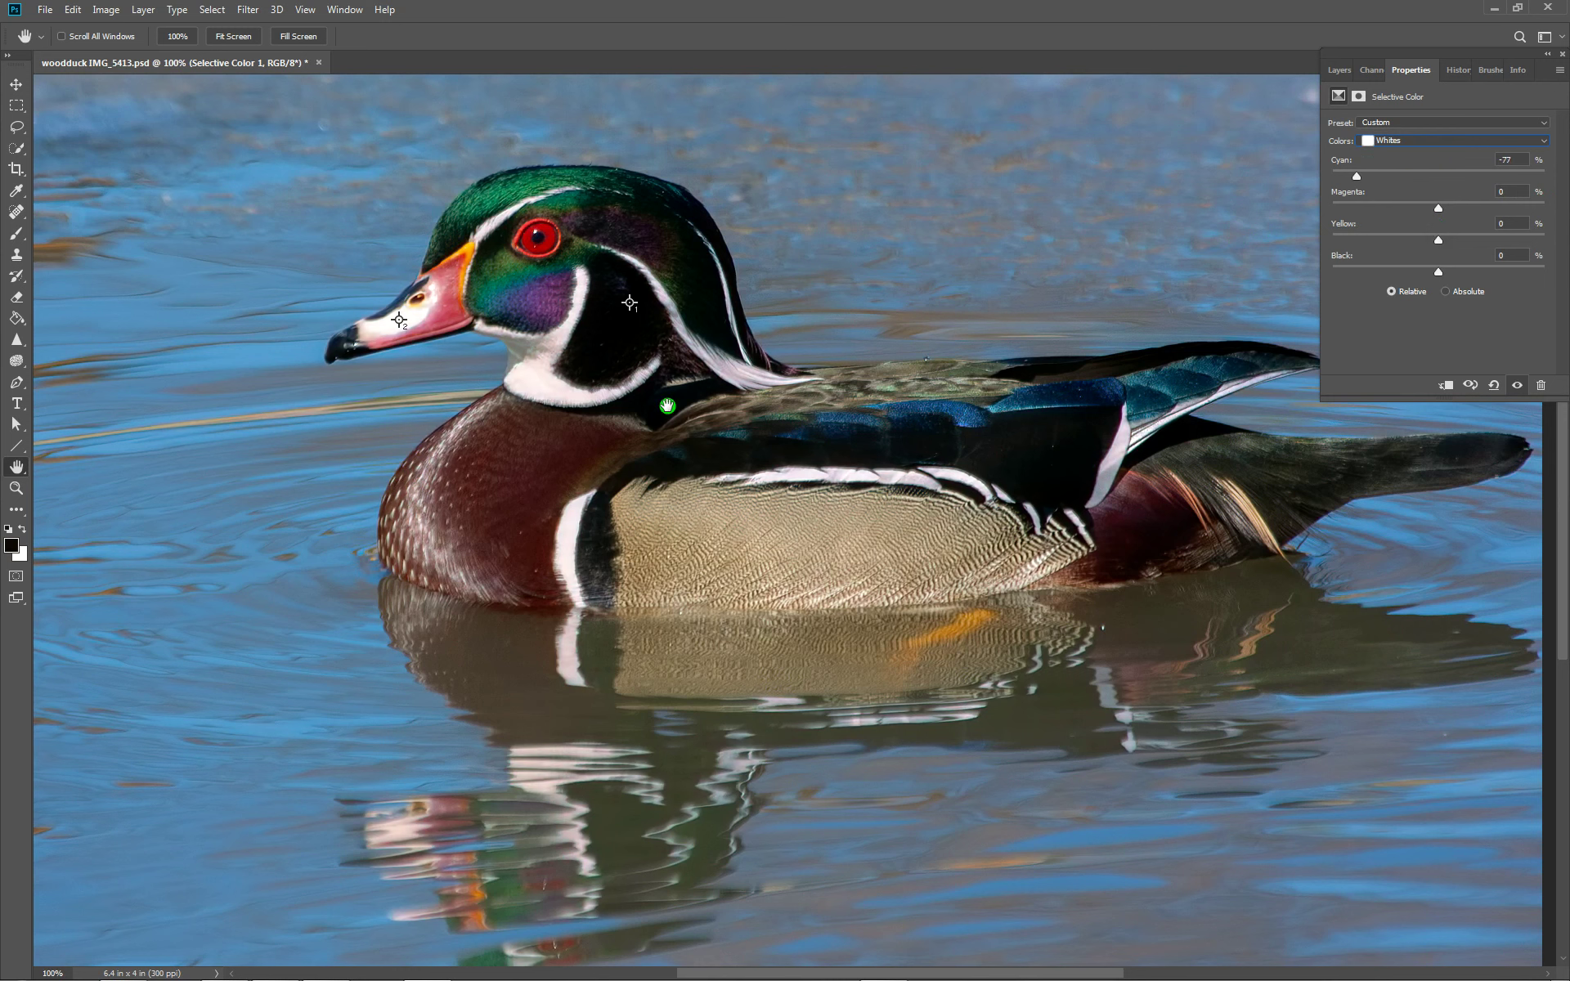
pyautogui.moveTo(1358, 183); pyautogui.dragTo(1423, 175)
pyautogui.moveTo(1423, 182)
pyautogui.mouseDown()
pyautogui.moveTo(1465, 182)
pyautogui.moveTo(1425, 180)
pyautogui.moveTo(1439, 186)
pyautogui.mouseUp()
pyautogui.moveTo(1439, 180)
pyautogui.mouseDown()
pyautogui.moveTo(1343, 194)
pyautogui.moveTo(1443, 182)
pyautogui.mouseUp()
# Step: Try Yellow at +100 for the Yellows, bring it back to about zero, and test the Magenta amount
pyautogui.click(1418, 141)
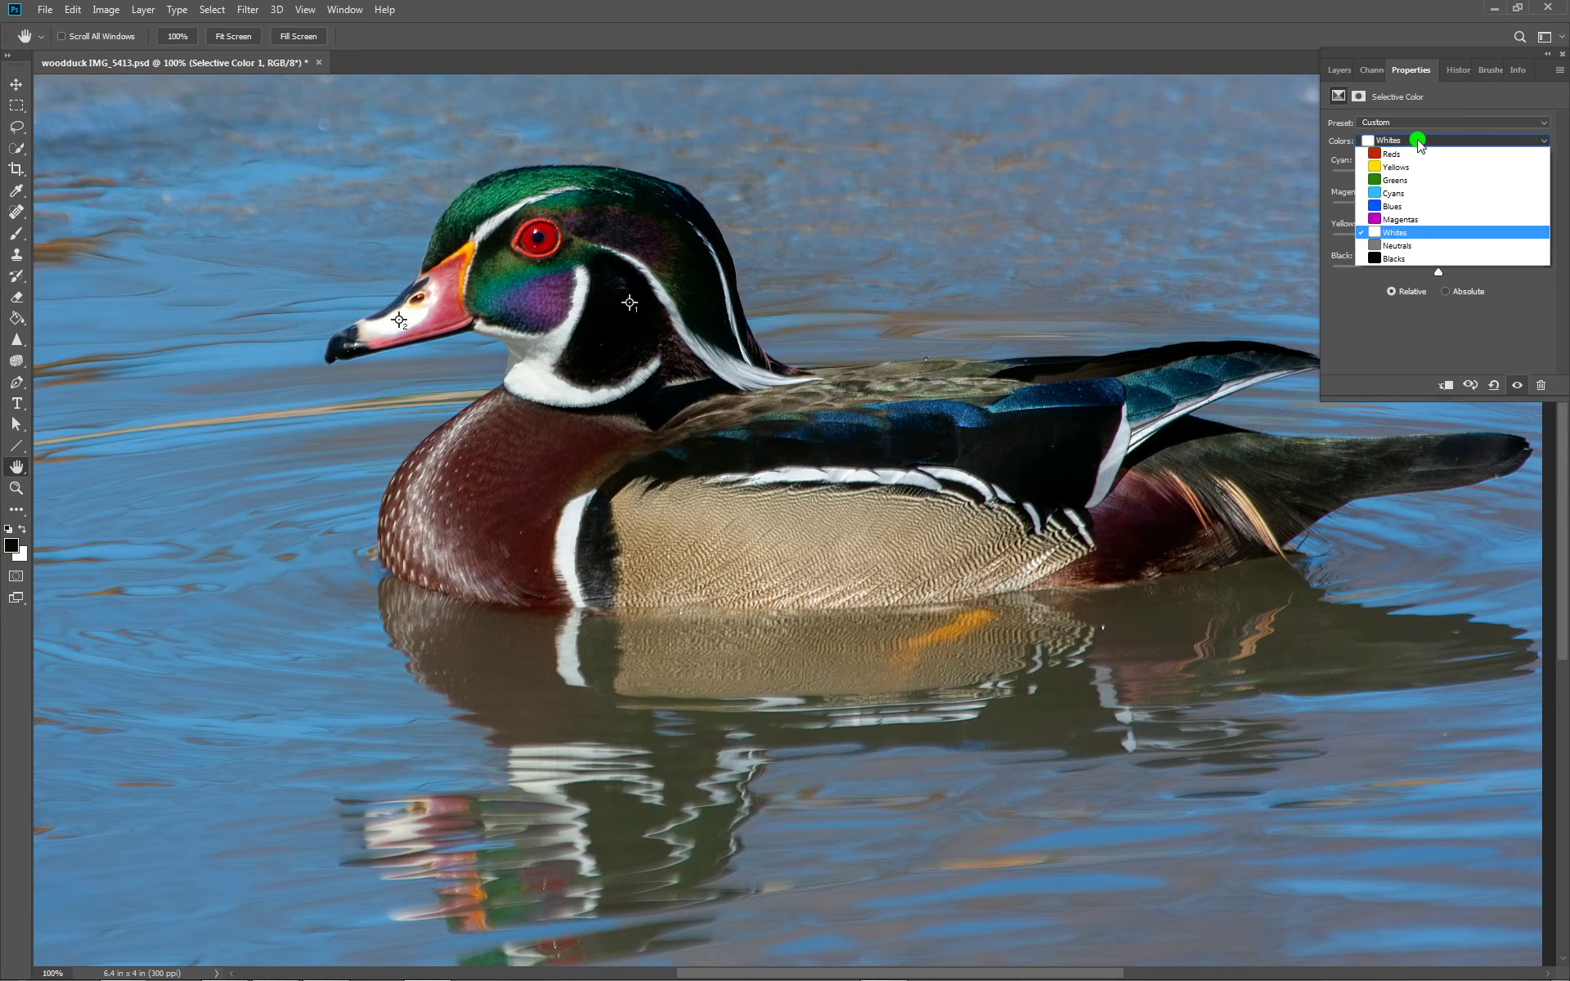
pyautogui.click(1418, 167)
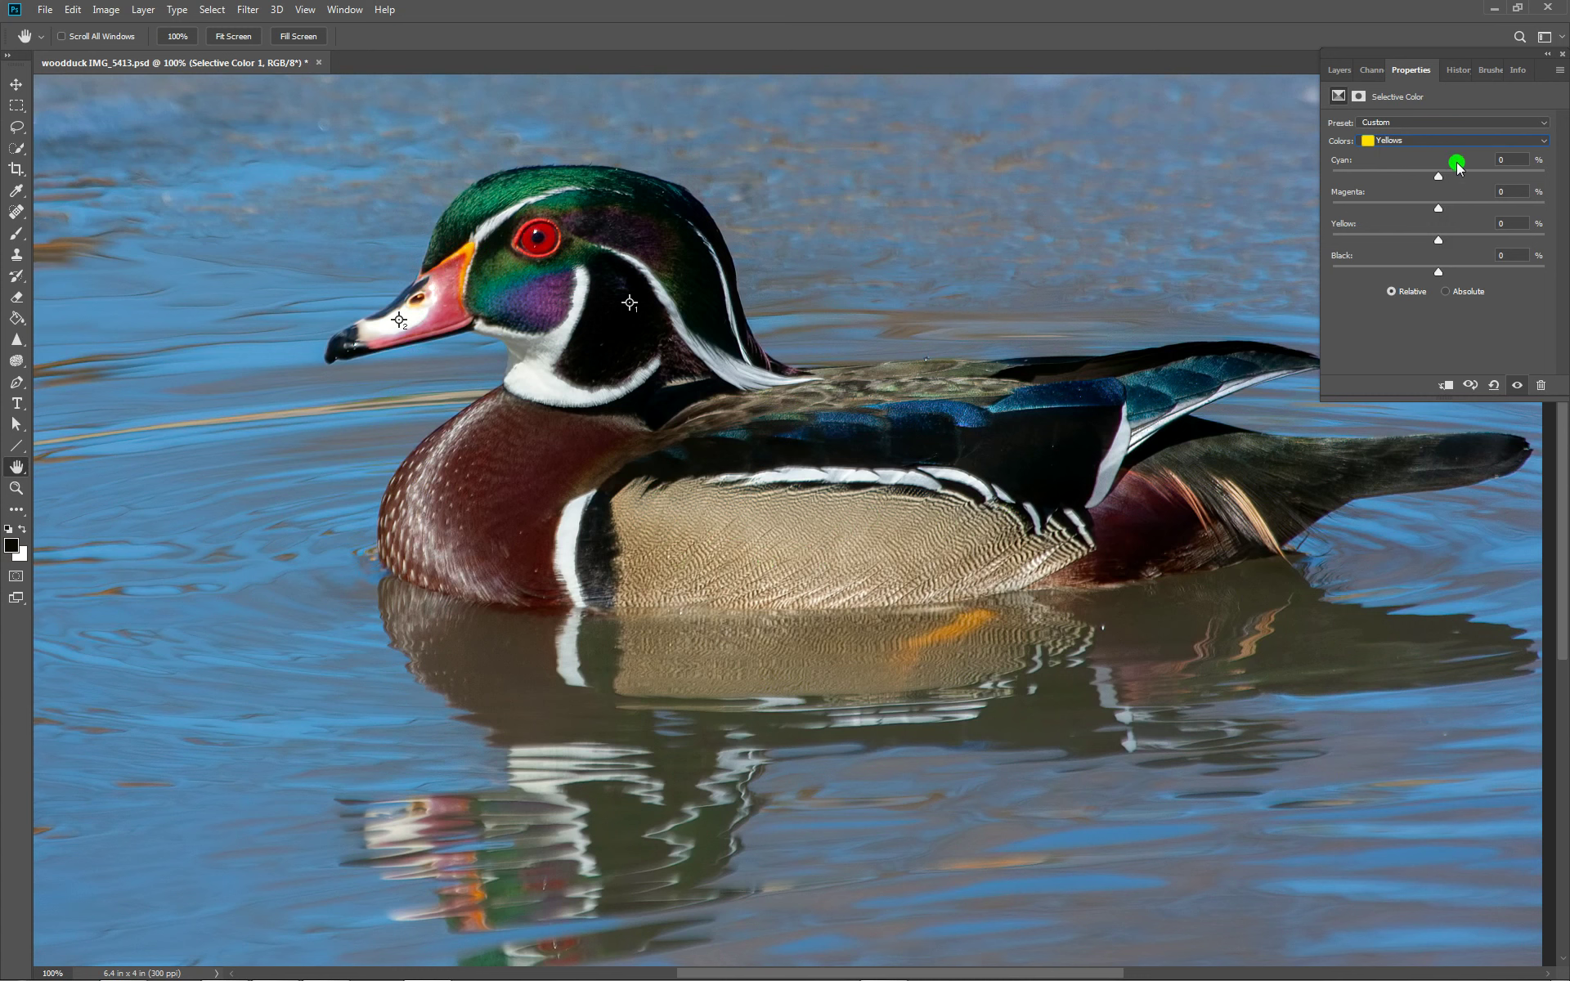
pyautogui.moveTo(1441, 244); pyautogui.dragTo(1155, 264)
pyautogui.click(977, 324)
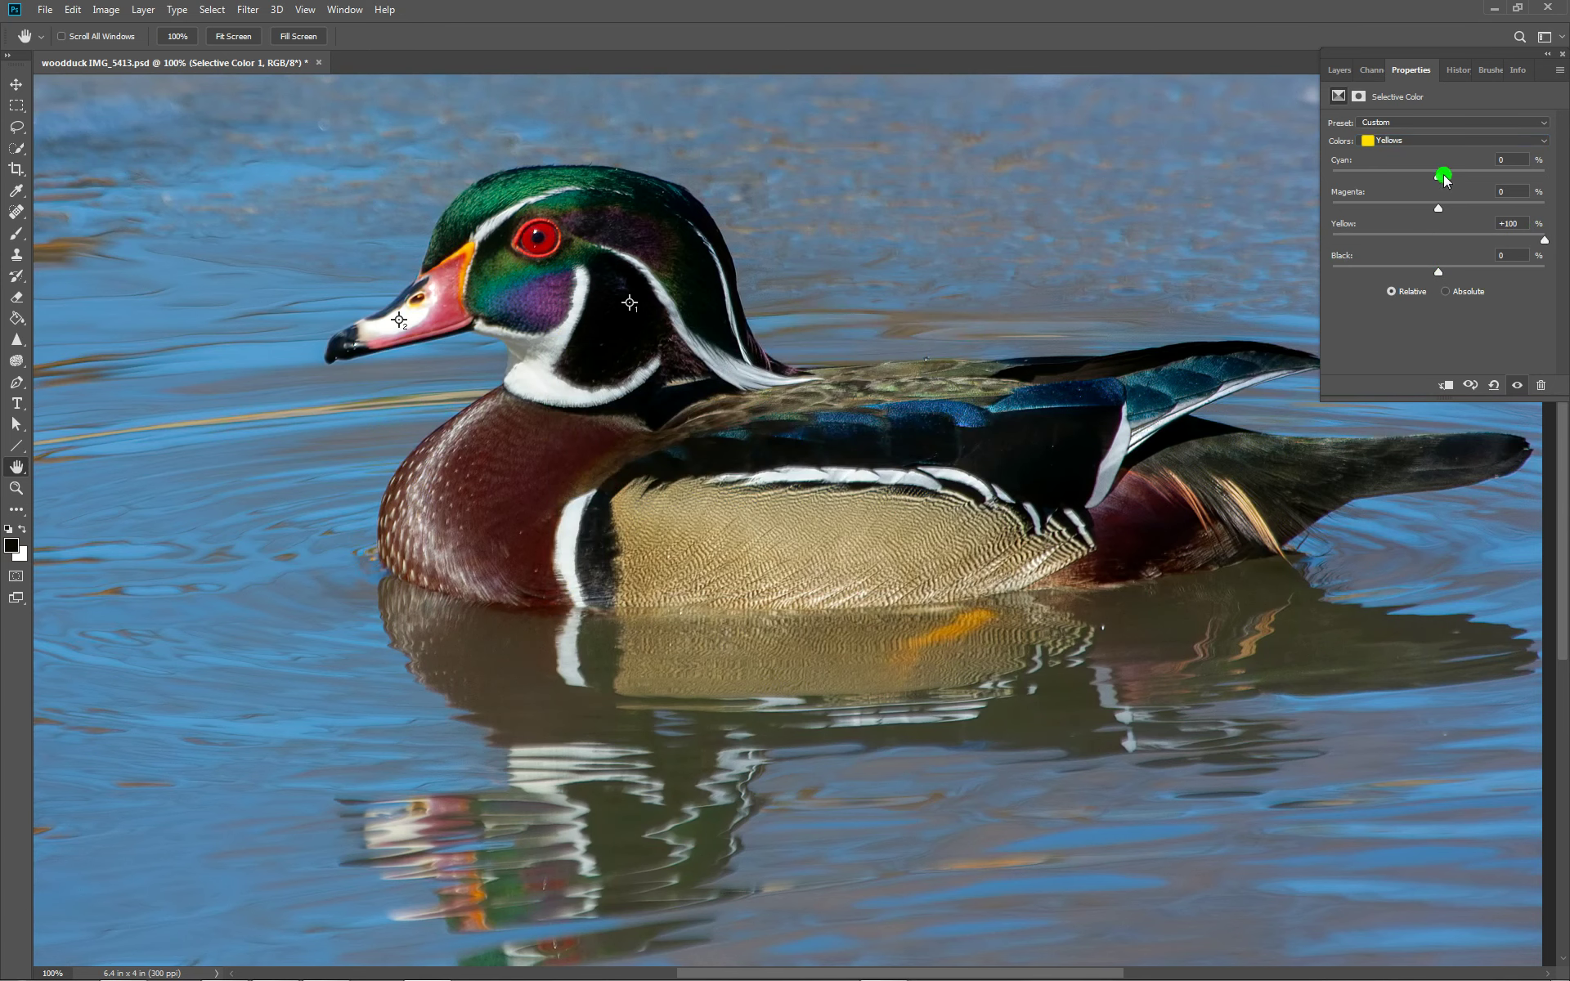
pyautogui.moveTo(1541, 243); pyautogui.dragTo(1441, 256)
pyautogui.moveTo(1430, 211)
pyautogui.mouseDown()
pyautogui.moveTo(1350, 209)
pyautogui.moveTo(1489, 234)
pyautogui.moveTo(1442, 229)
pyautogui.mouseUp()
# Step: Return to the layer stack and reposition the view on the duck
pyautogui.click(1337, 71)
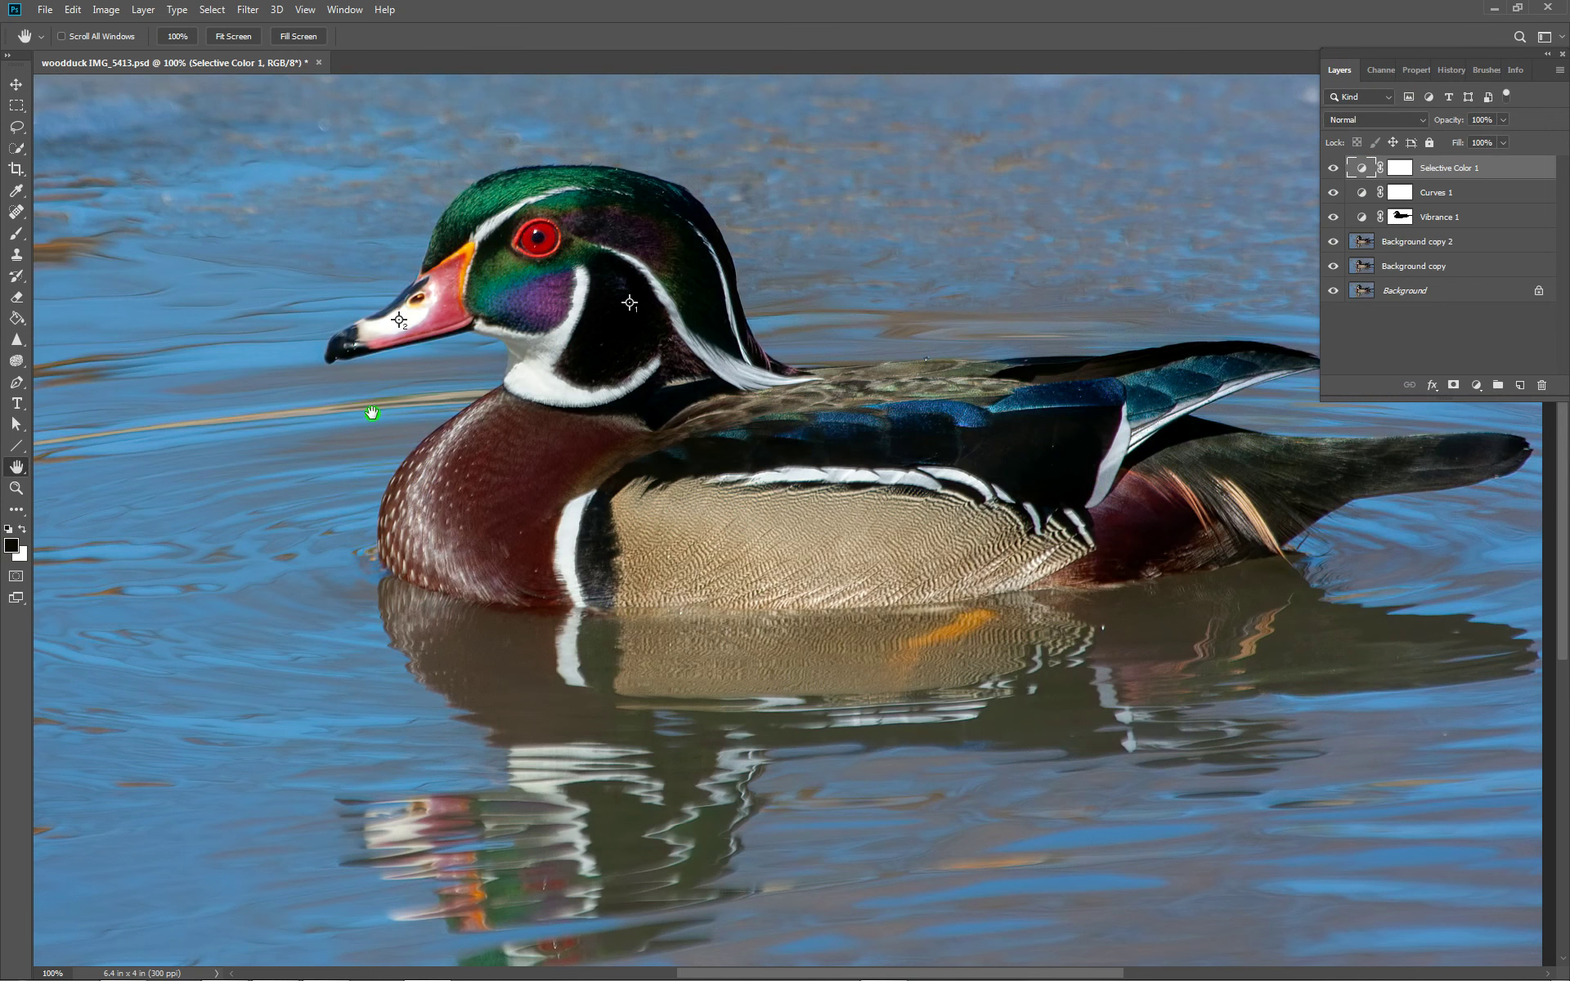
pyautogui.moveTo(323, 433); pyautogui.dragTo(437, 402)
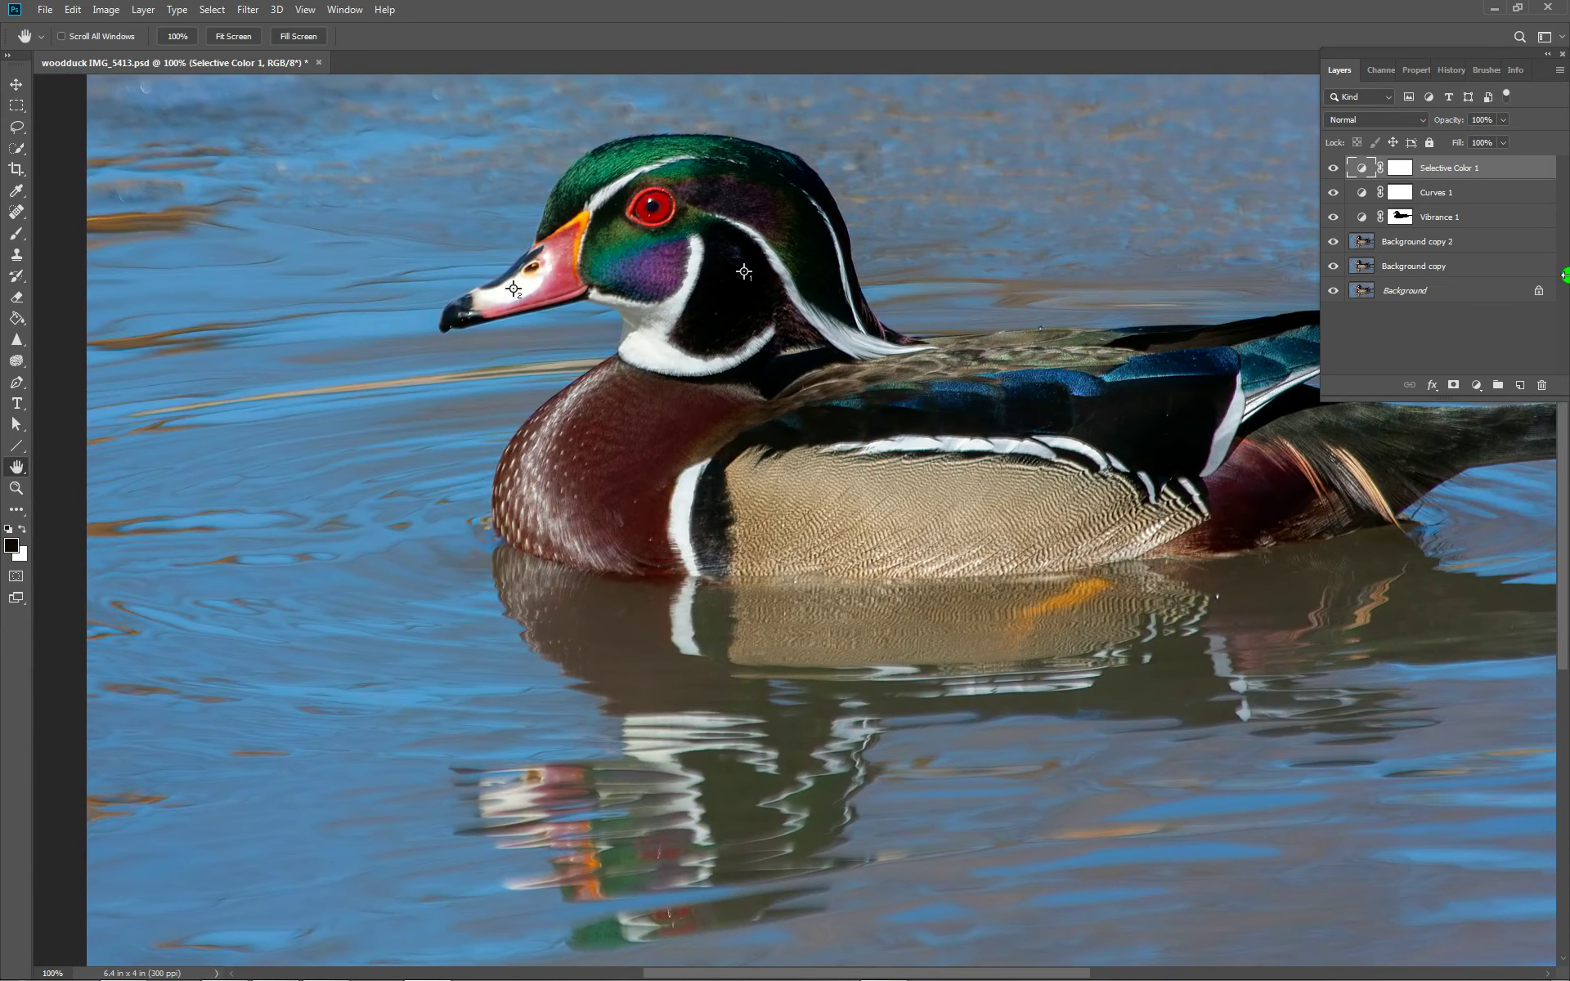